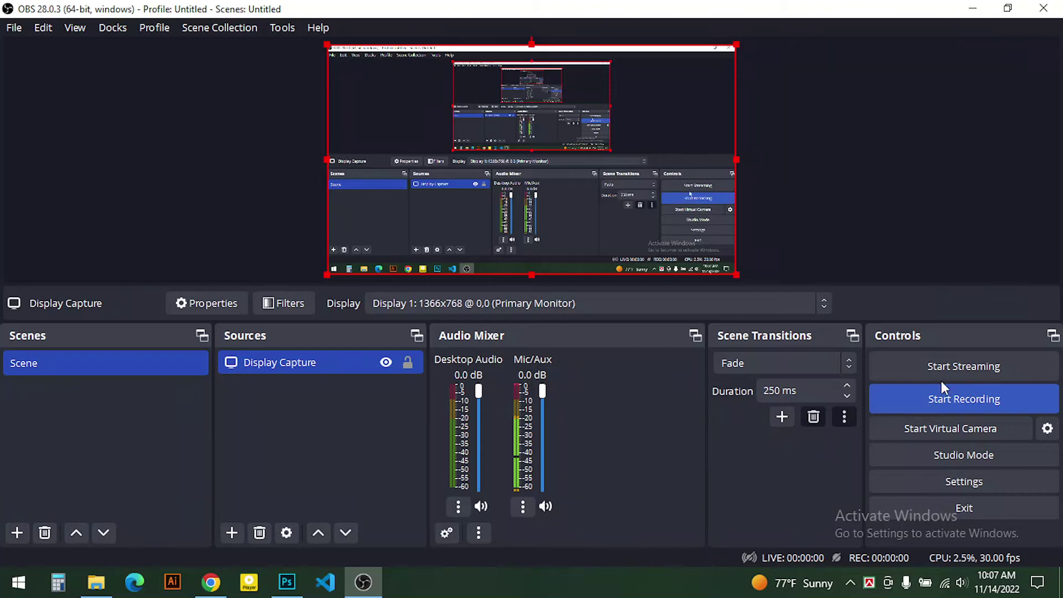
- Start the OBS screen recording from the Controls dock
left_click(941, 387)
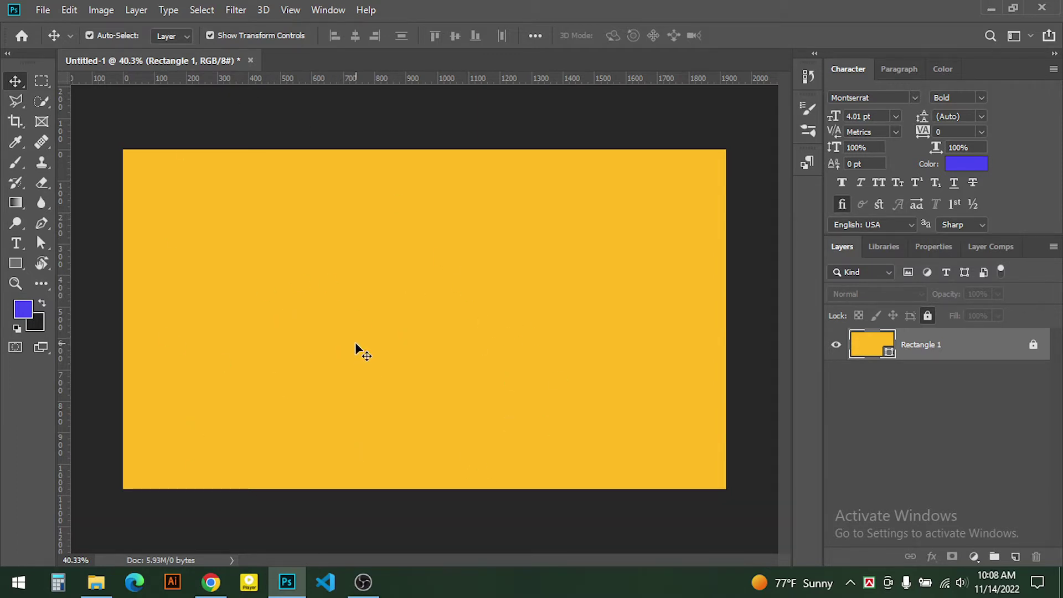
- Draw a 594 px circle with the Ellipse tool and move it up-left on the banner
left_click(18, 264)
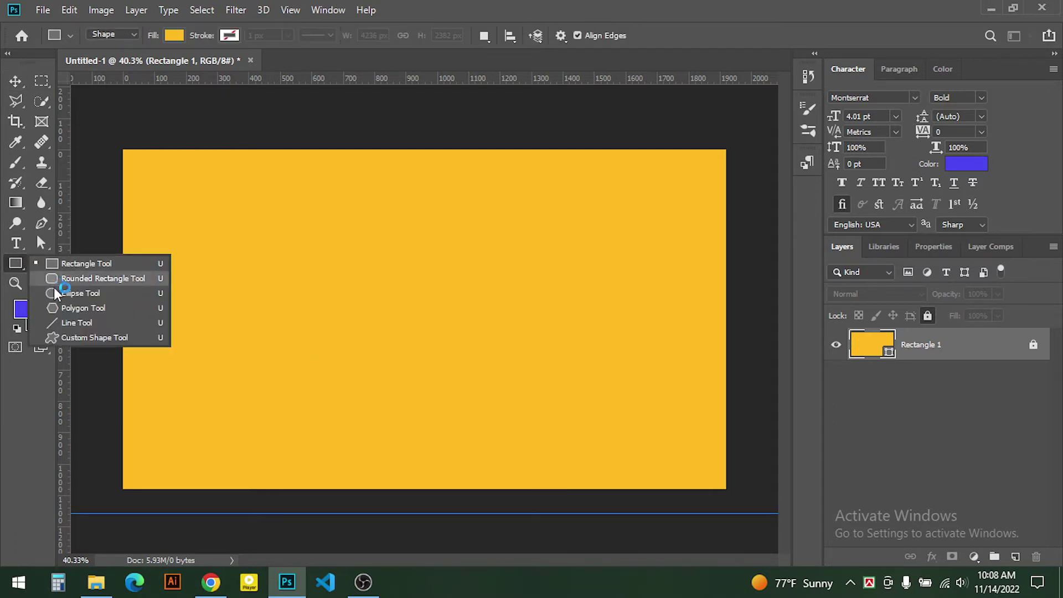
left_click(71, 294)
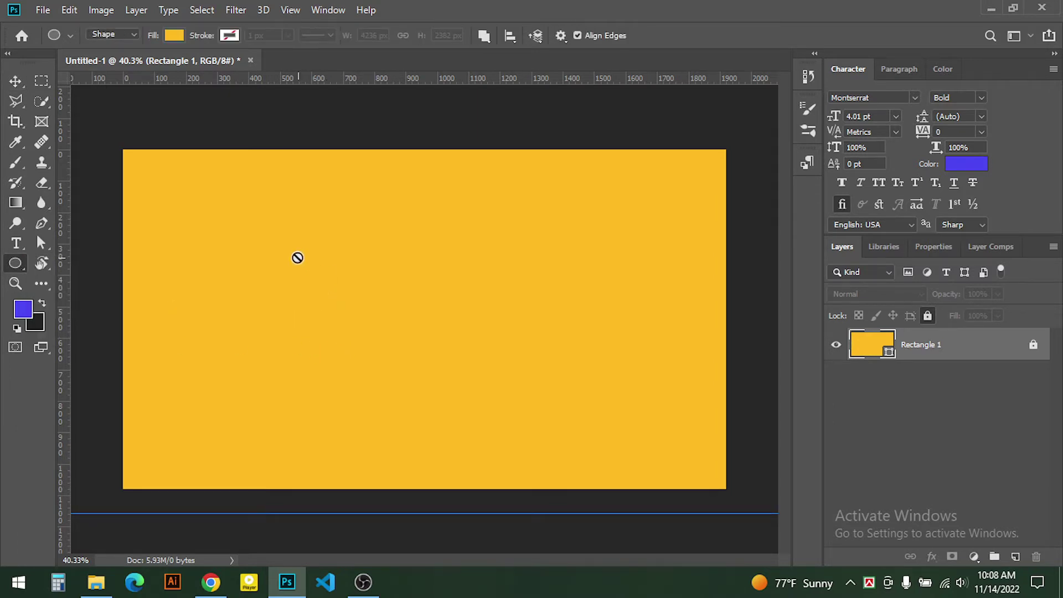
left_click(281, 229)
left_click(517, 226)
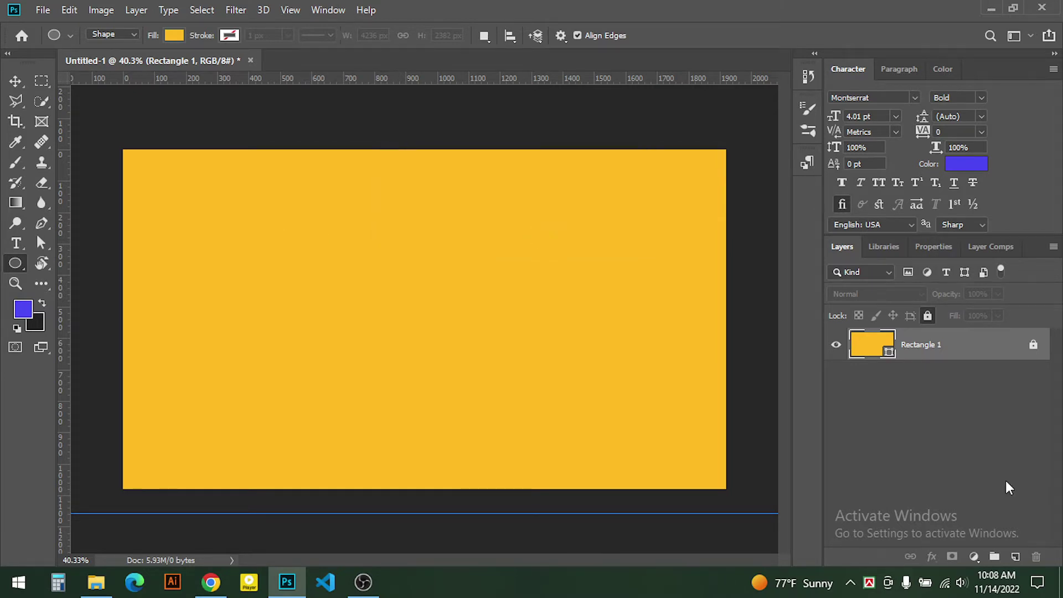
left_click(1016, 556)
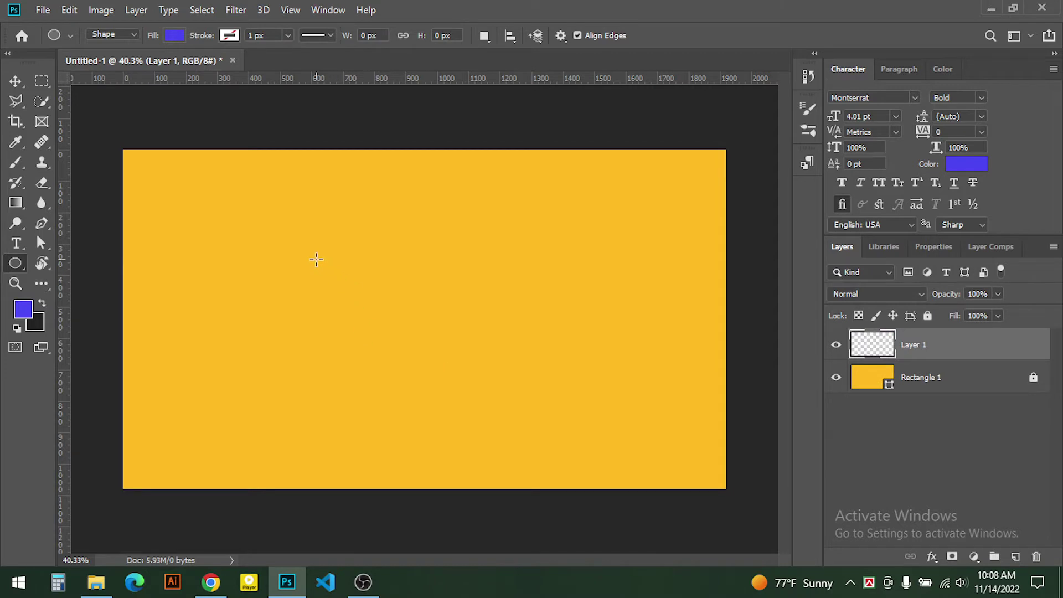
left_click_drag(316, 260, 550, 442)
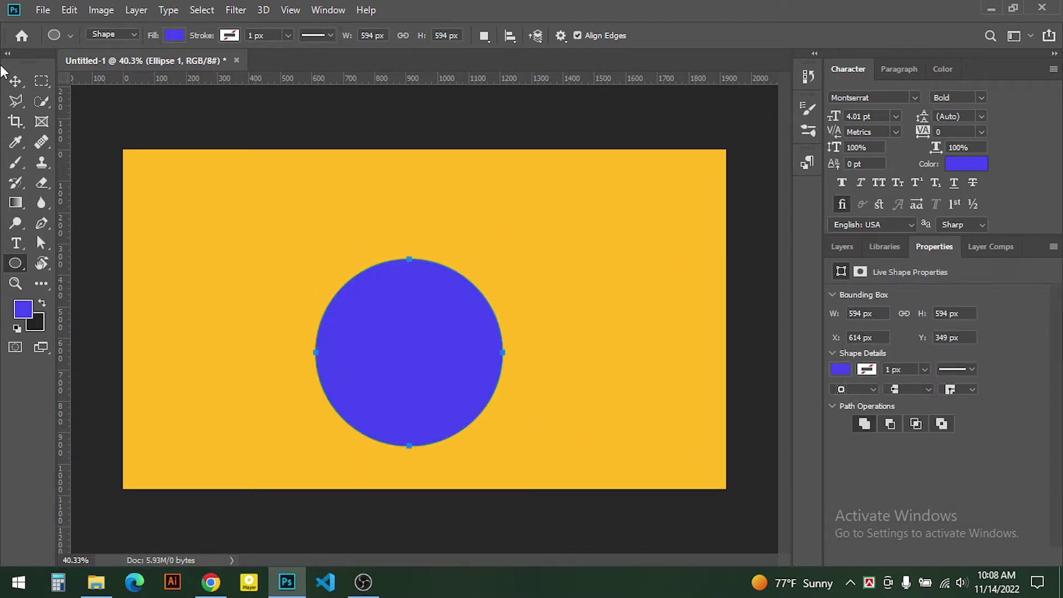
left_click(15, 81)
left_click_drag(462, 389, 437, 361)
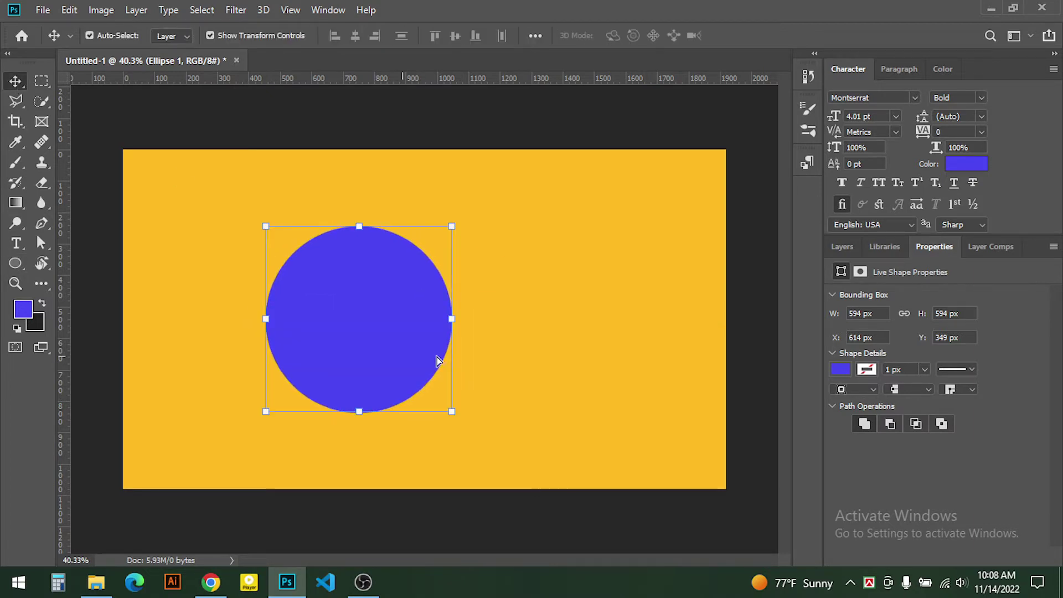
- Show the Layers panel and drag the portrait photo from its folder onto the banner
left_click(839, 246)
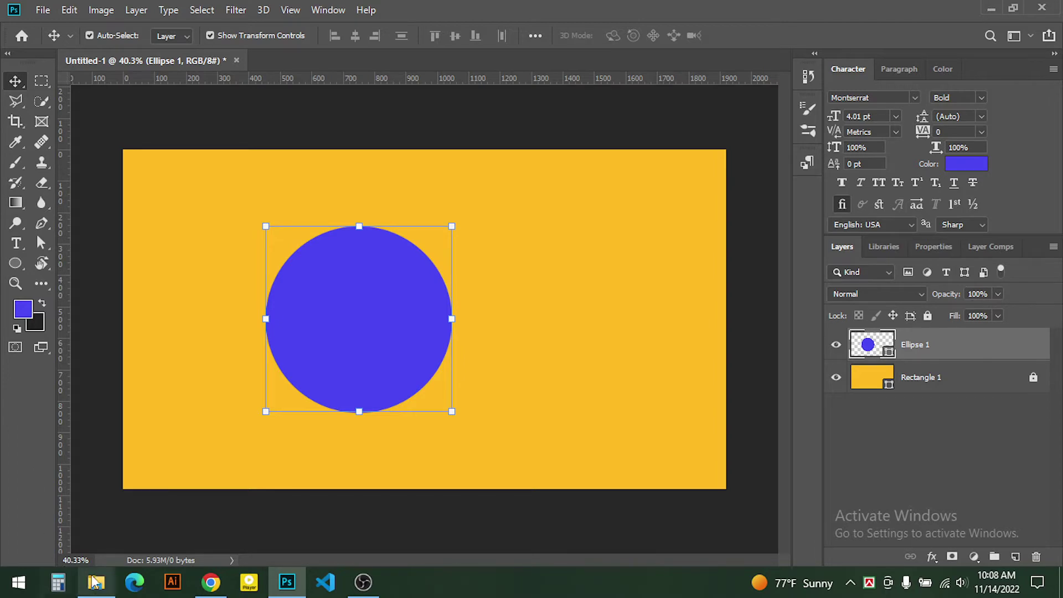
left_click(96, 581)
left_click_drag(234, 479, 327, 344)
- Place the portrait photo and scale it down over the blue circle
left_click(595, 35)
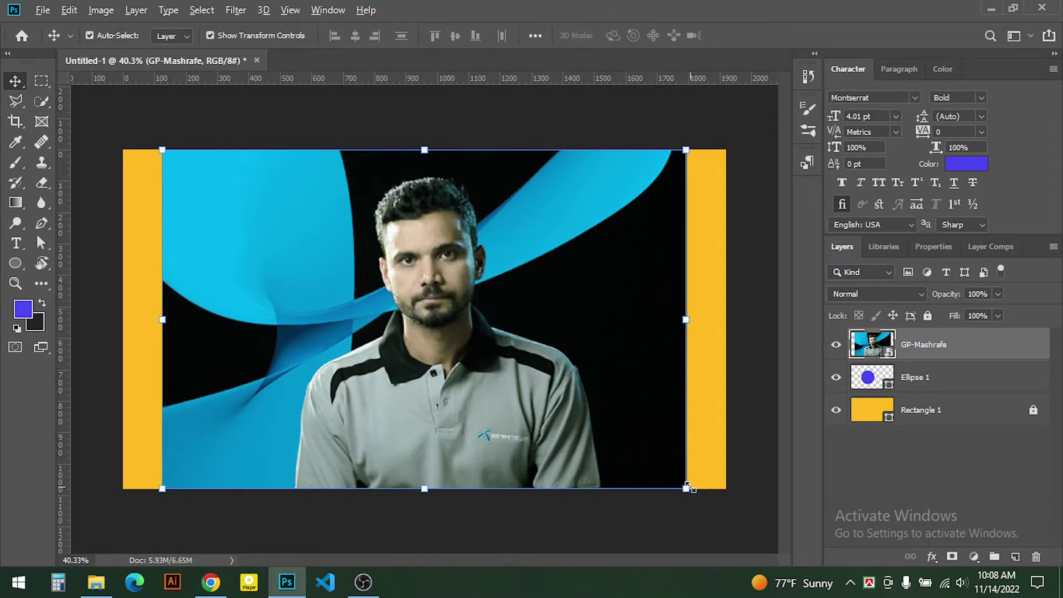
left_click_drag(686, 488, 541, 391)
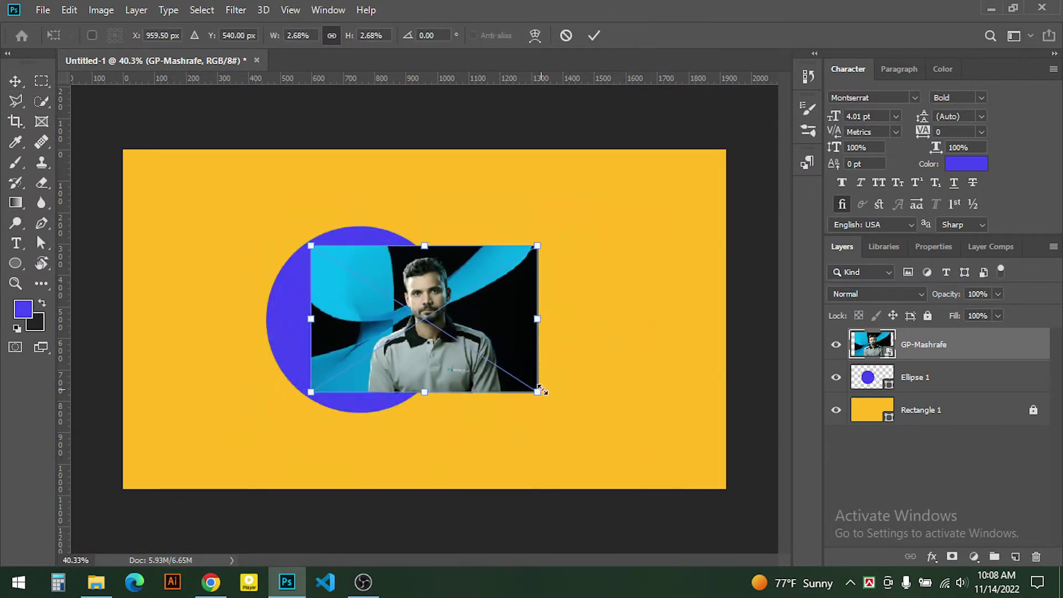
left_click_drag(542, 391, 579, 419)
left_click_drag(542, 318, 468, 318)
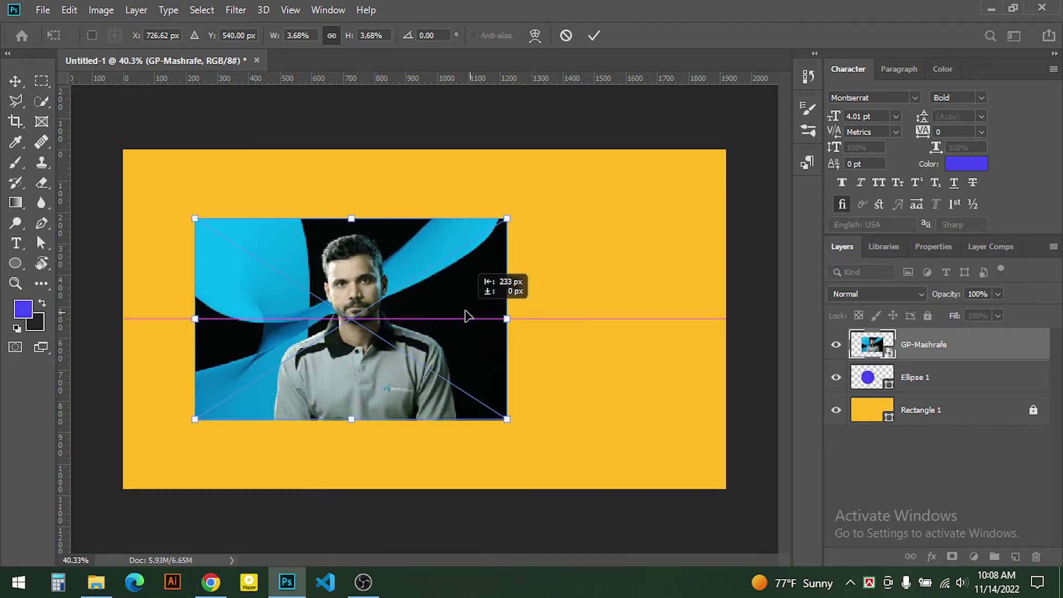
left_click(594, 35)
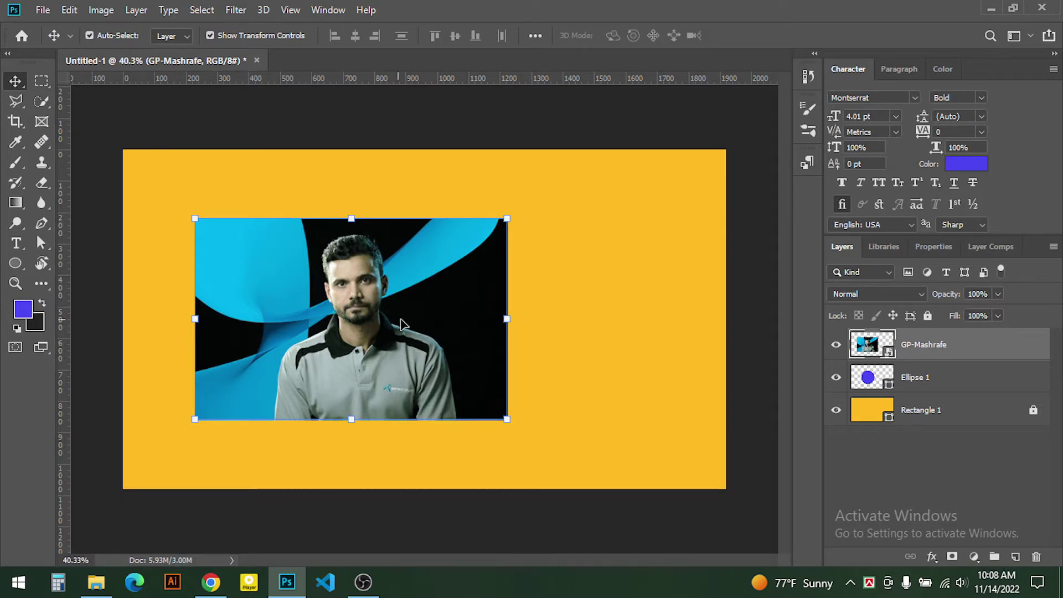
- Switch between the circle and photo layers and fine-tune the photo's position
left_click(879, 385)
left_click(874, 348)
left_click(872, 380)
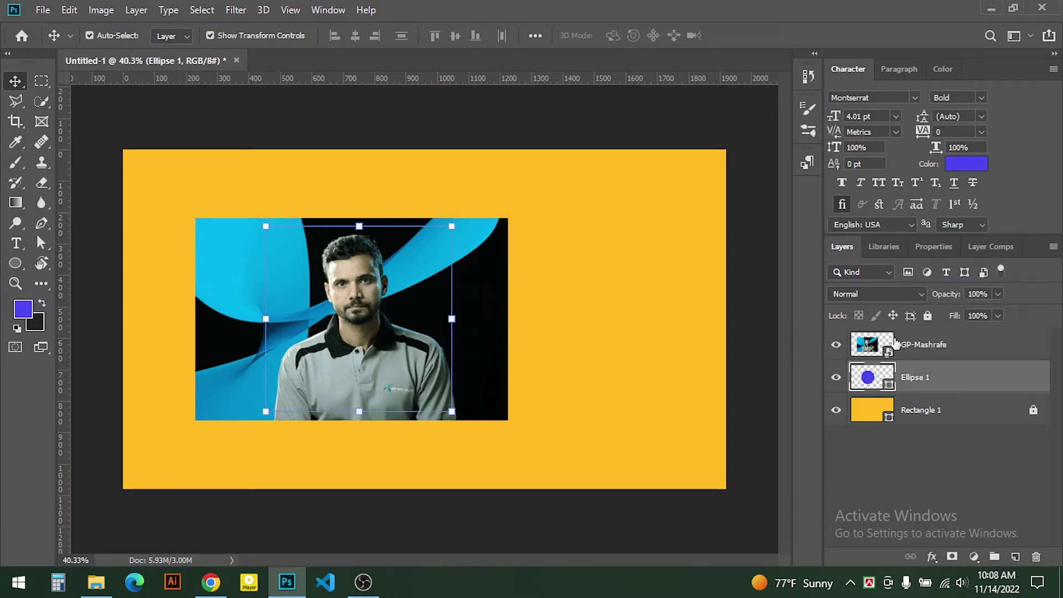
left_click(865, 342)
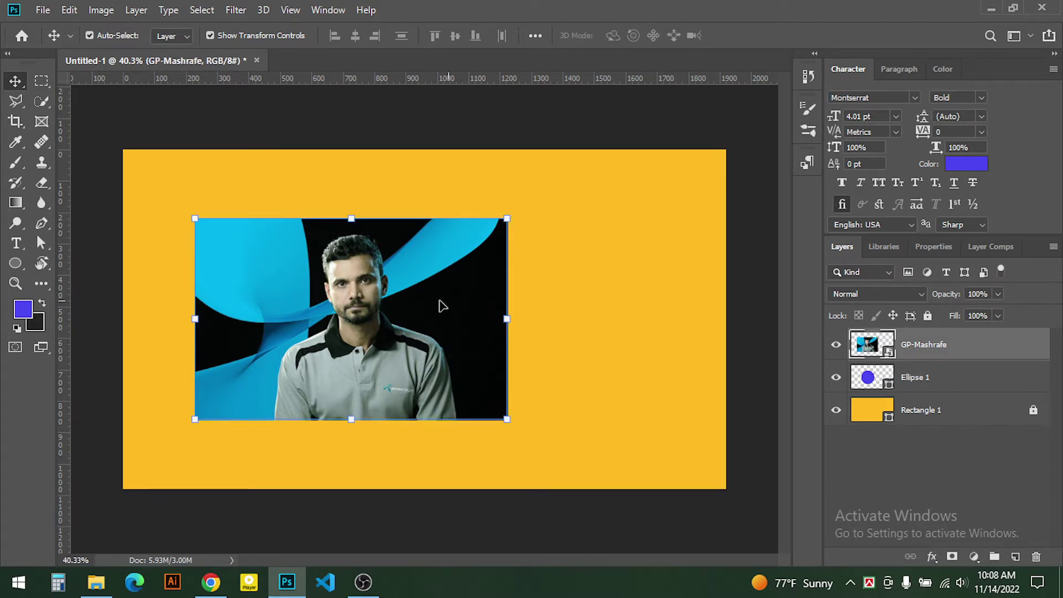
mouse_move(442, 306)
left_mouse_down()
mouse_move(444, 334)
mouse_move(459, 325)
left_mouse_up()
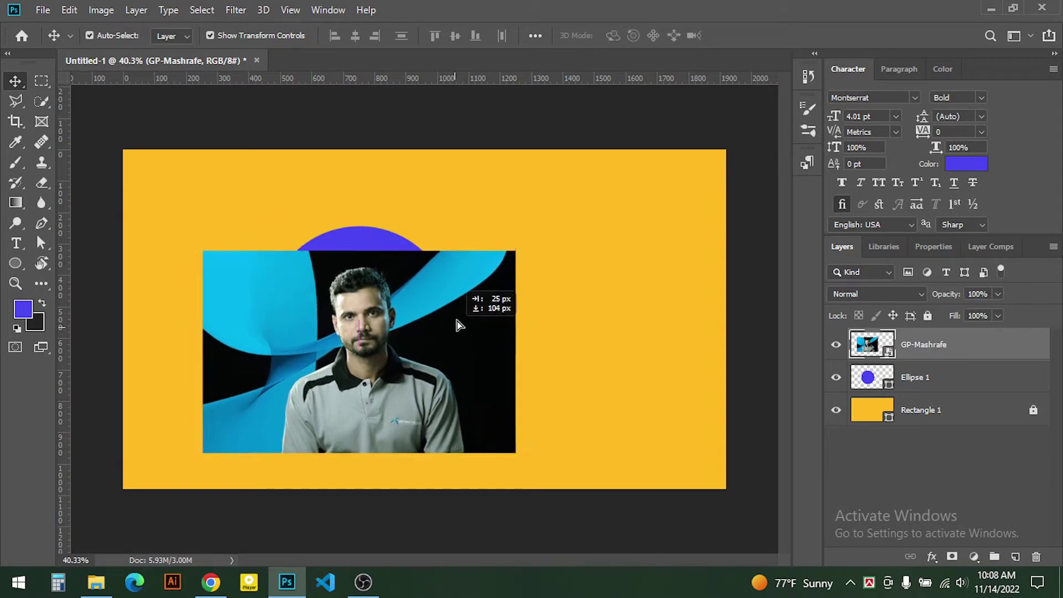
left_click_drag(459, 326, 440, 304)
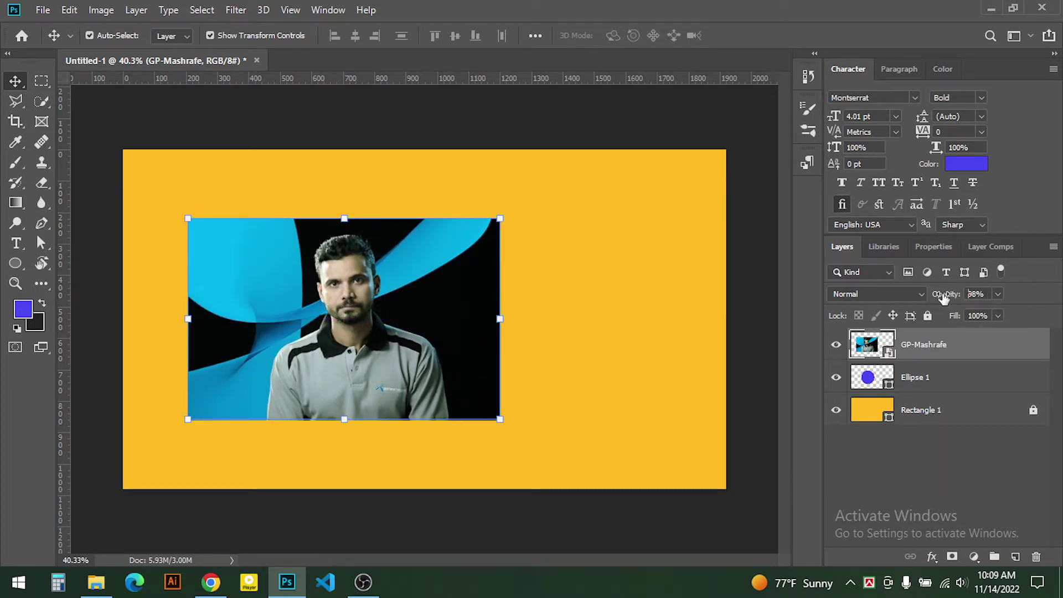
- Test the photo at 68% opacity to align it with the circle, then restore 100%
left_click_drag(950, 298, 924, 298)
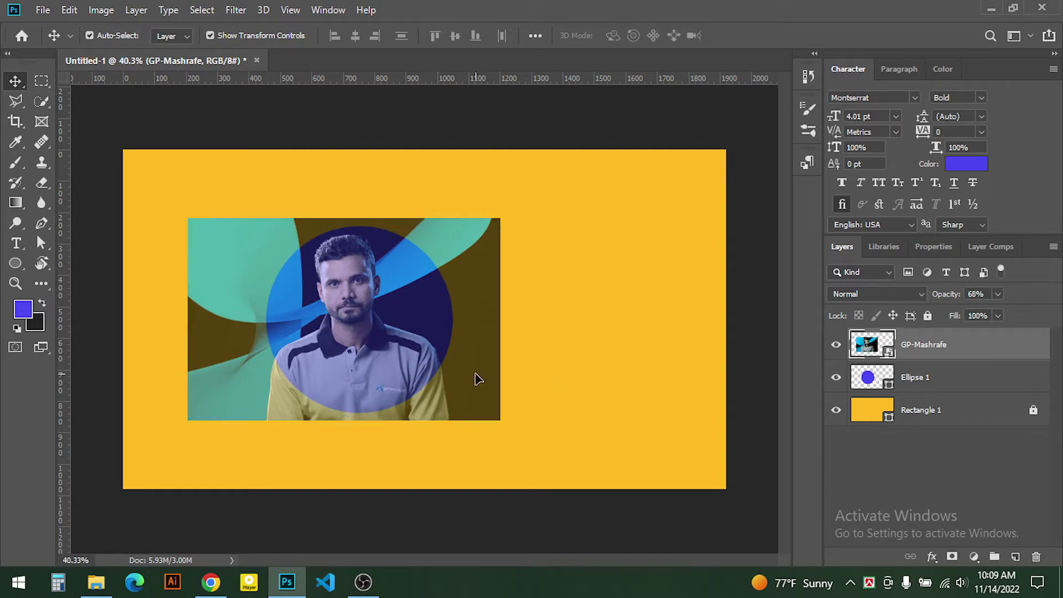
left_click_drag(475, 375, 482, 375)
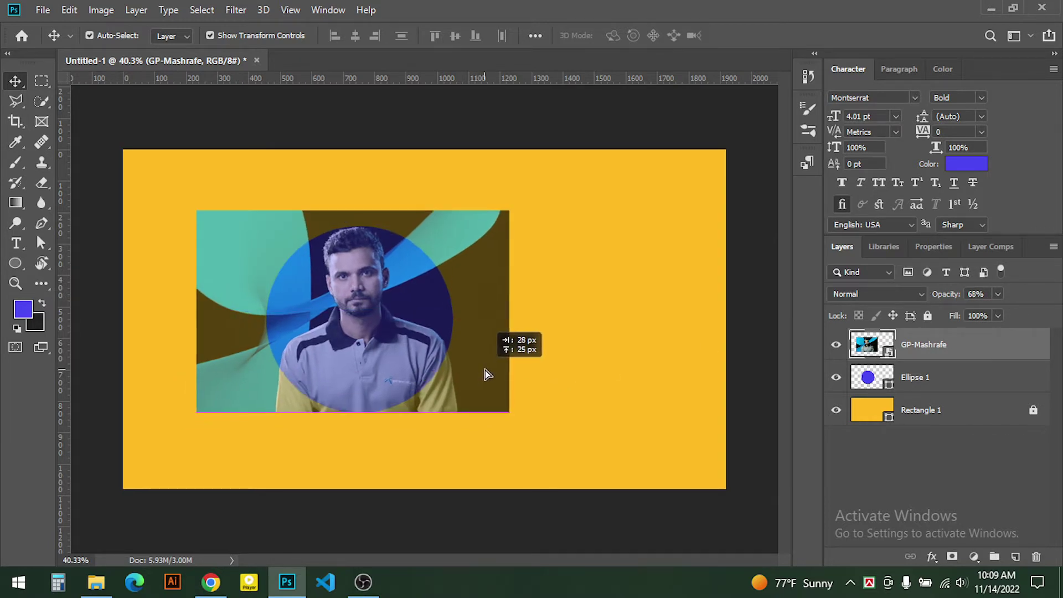
left_click_drag(482, 375, 484, 376)
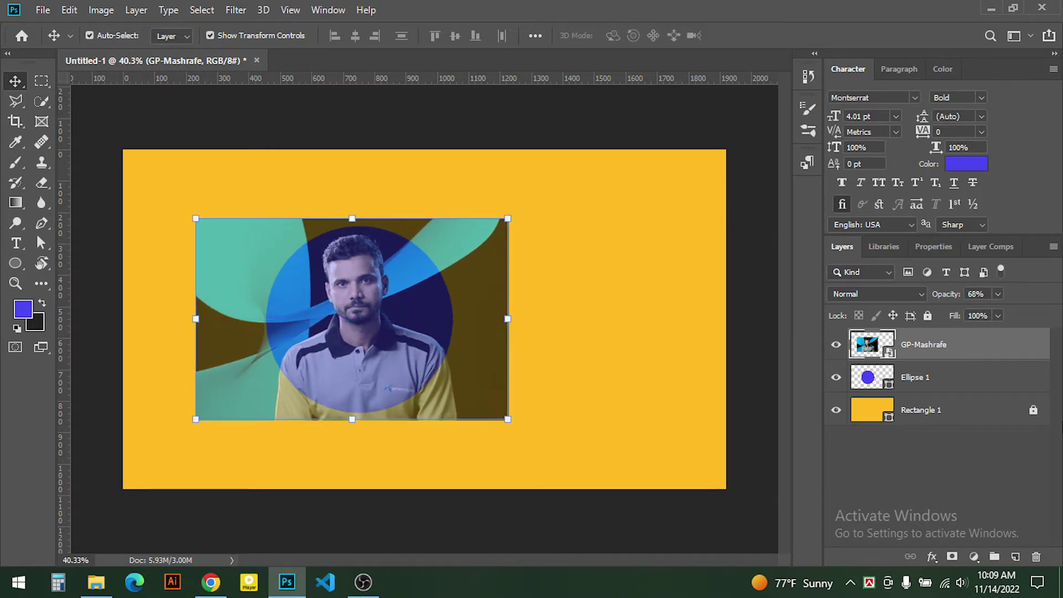
left_click_drag(941, 294, 1021, 301)
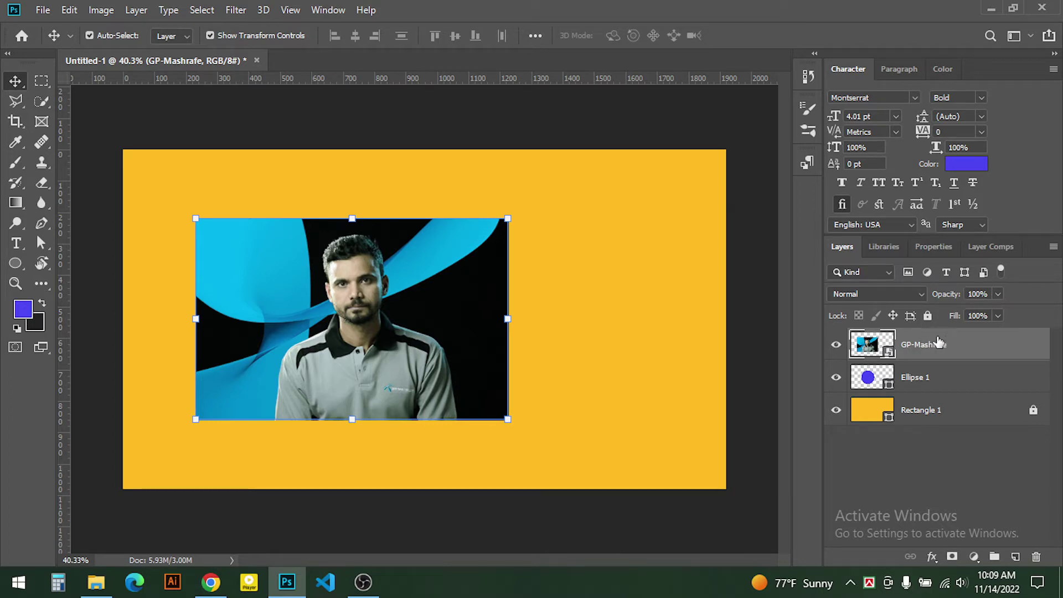
- Clip the portrait photo into the circle and select both the photo and Ellipse 1 layers
right_click(938, 343)
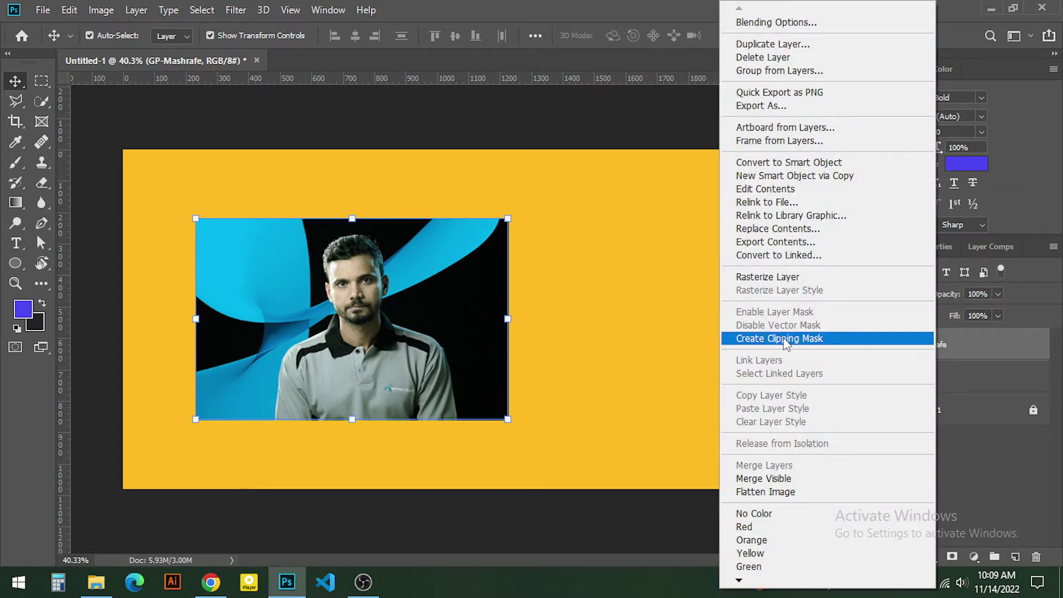
left_click(806, 340)
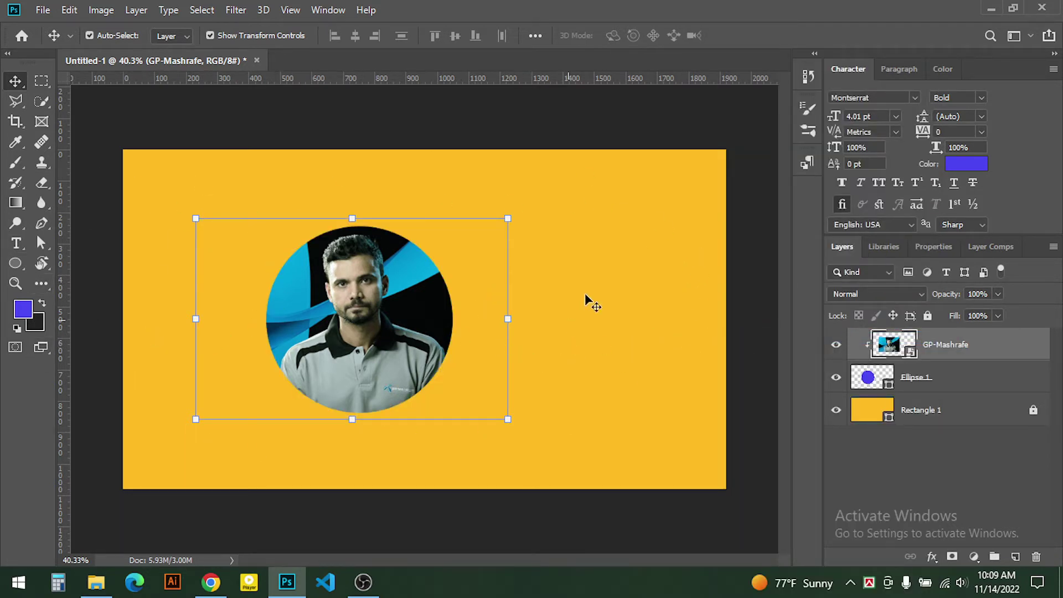
left_click(590, 255)
left_click(935, 348)
left_click(935, 384, "ctrl")
- Scale the circular portrait to about 52% and move it into the top-left corner
mouse_move(468, 412)
left_mouse_down()
mouse_move(360, 367)
mouse_move(325, 326)
left_mouse_up()
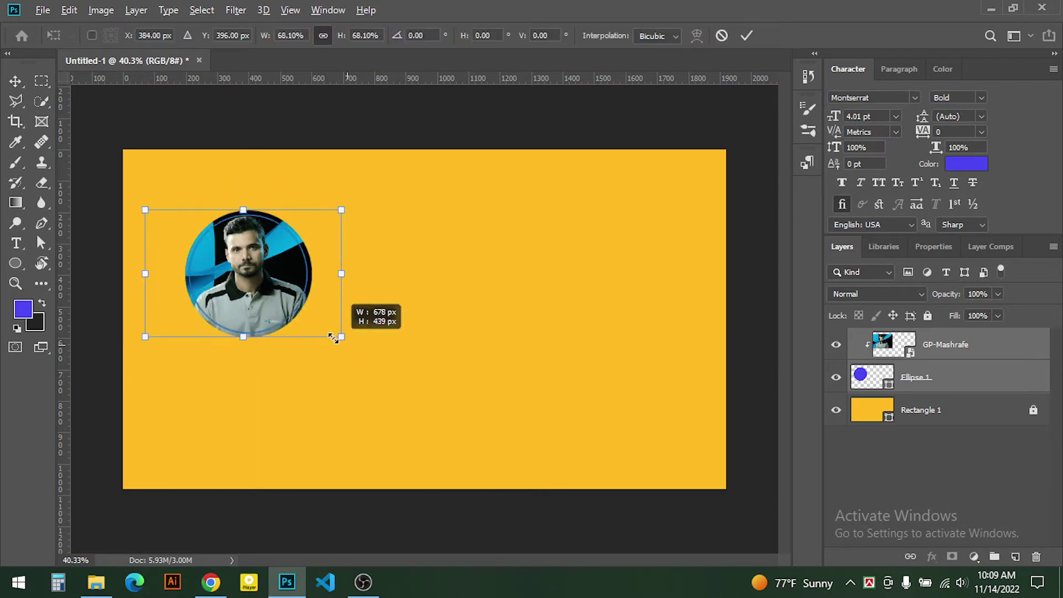
left_click_drag(247, 271, 202, 215)
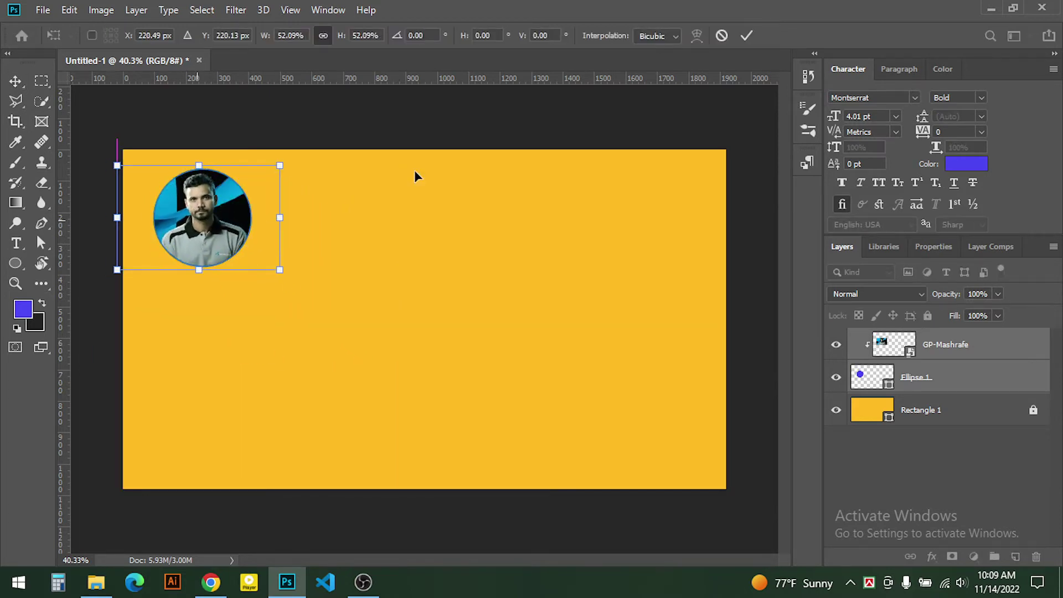
left_click(745, 37)
left_click(392, 263)
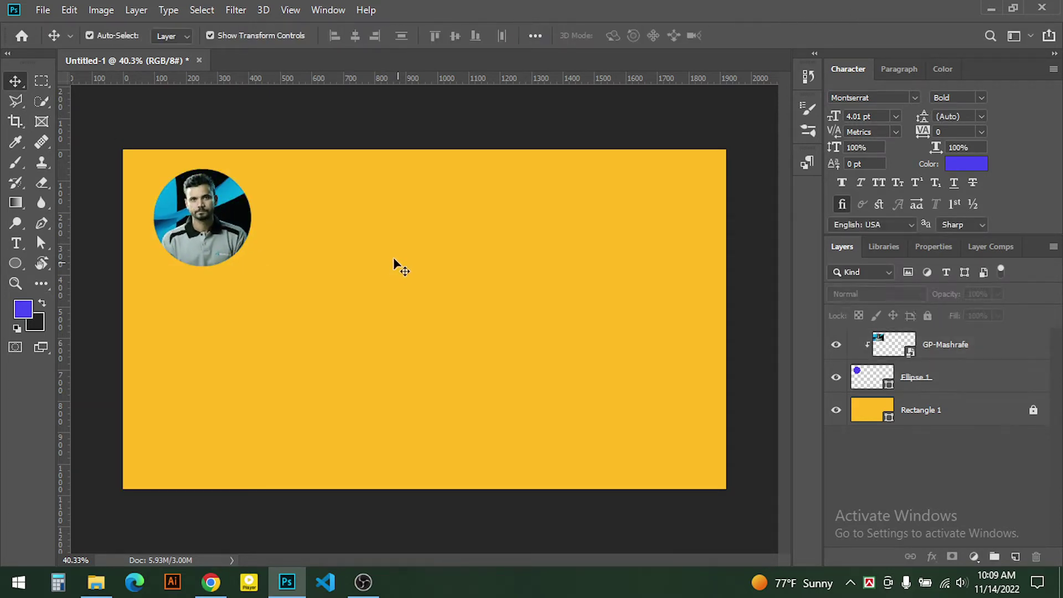
left_click(15, 263)
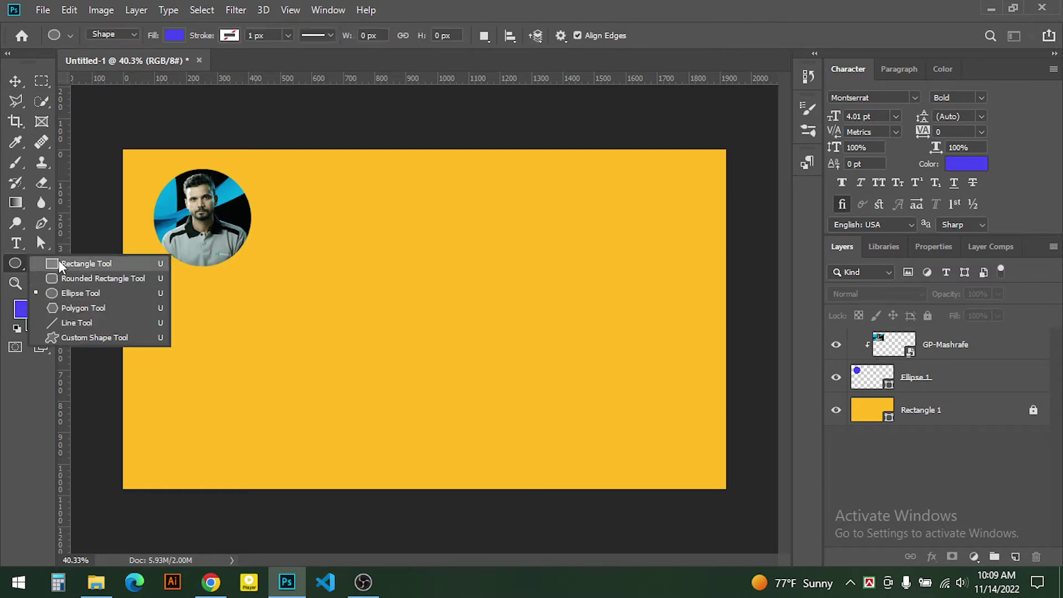
- Draw a speech-bubble custom shape in the centre of the banner
left_click(55, 338)
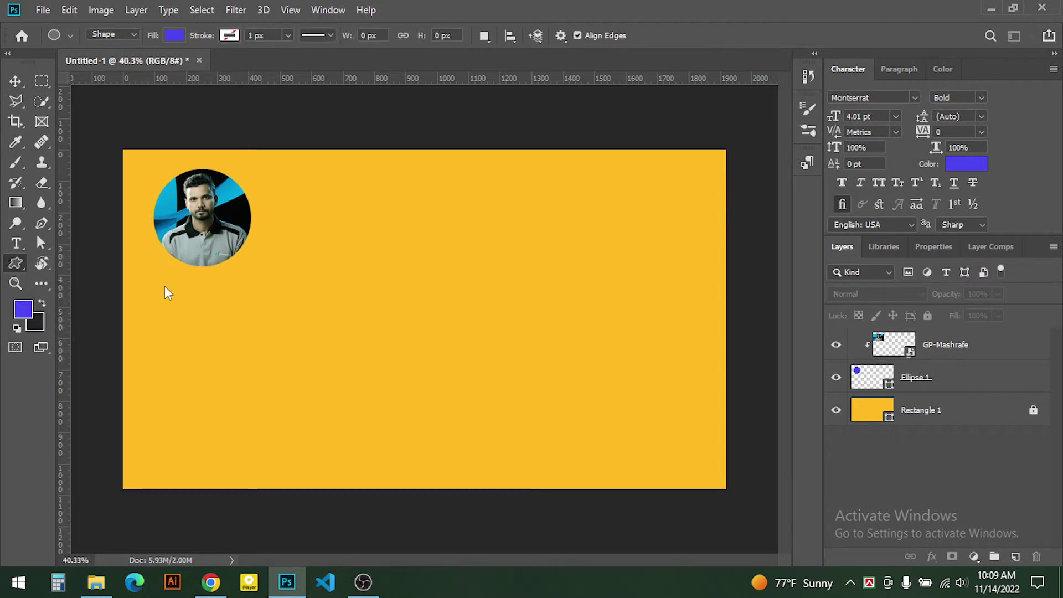
left_click(631, 36)
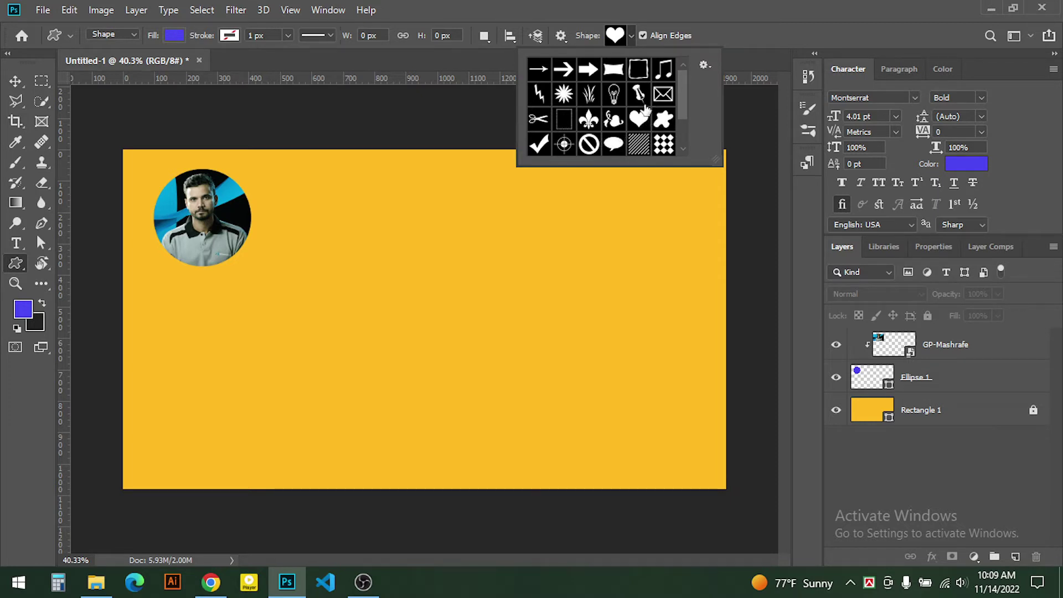
left_click(613, 144)
mouse_move(372, 237)
left_mouse_down()
mouse_move(418, 287)
mouse_move(589, 360)
left_mouse_up()
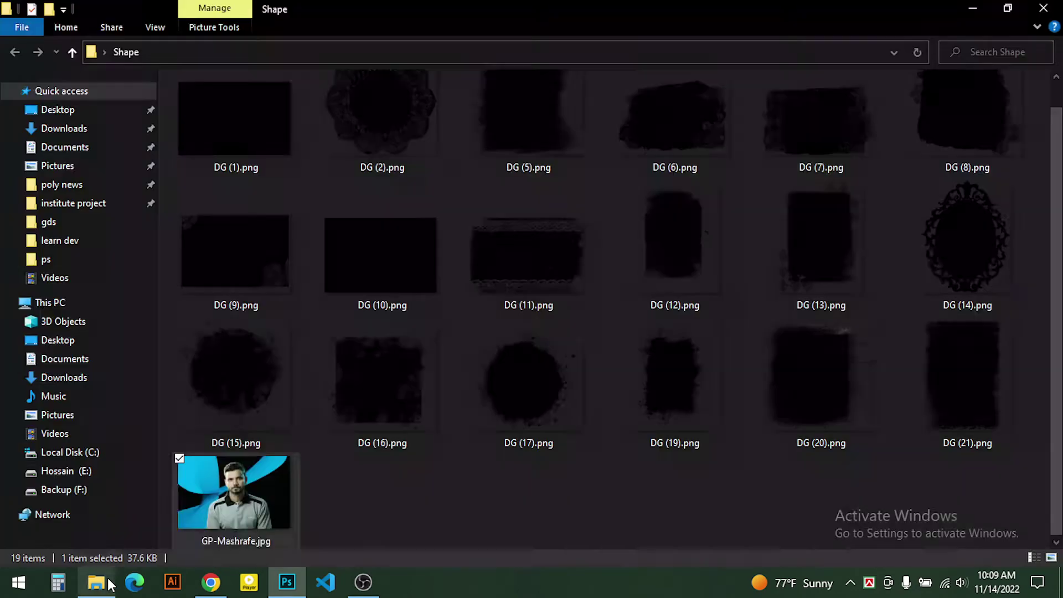
- Place the portrait photo again and resize it to about 795x514 px over the speech bubble
left_click(95, 582)
mouse_move(241, 482)
left_mouse_down()
mouse_move(473, 395)
mouse_move(463, 341)
left_mouse_up()
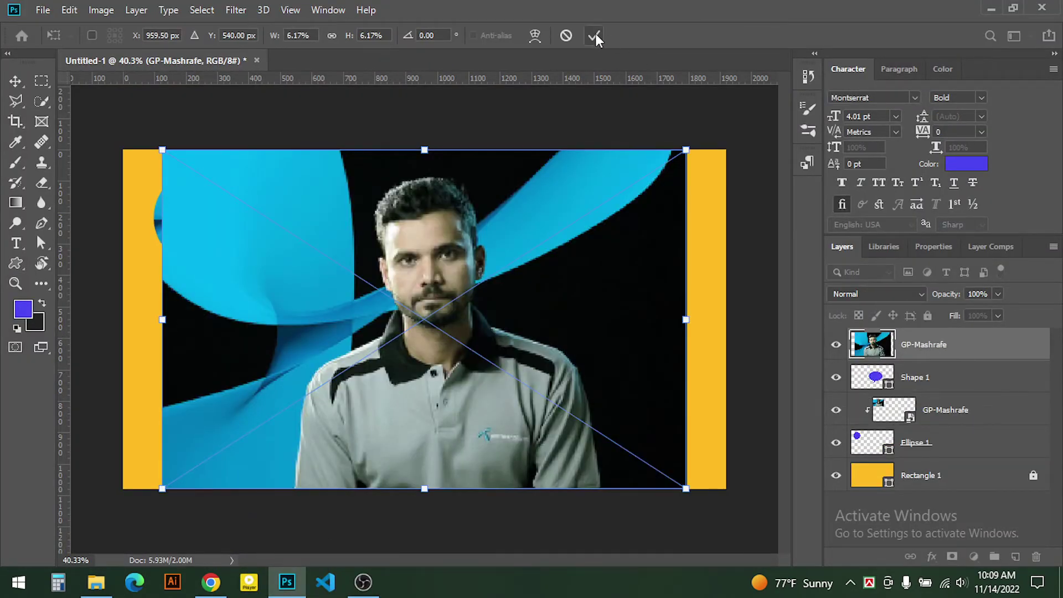
left_click(594, 36)
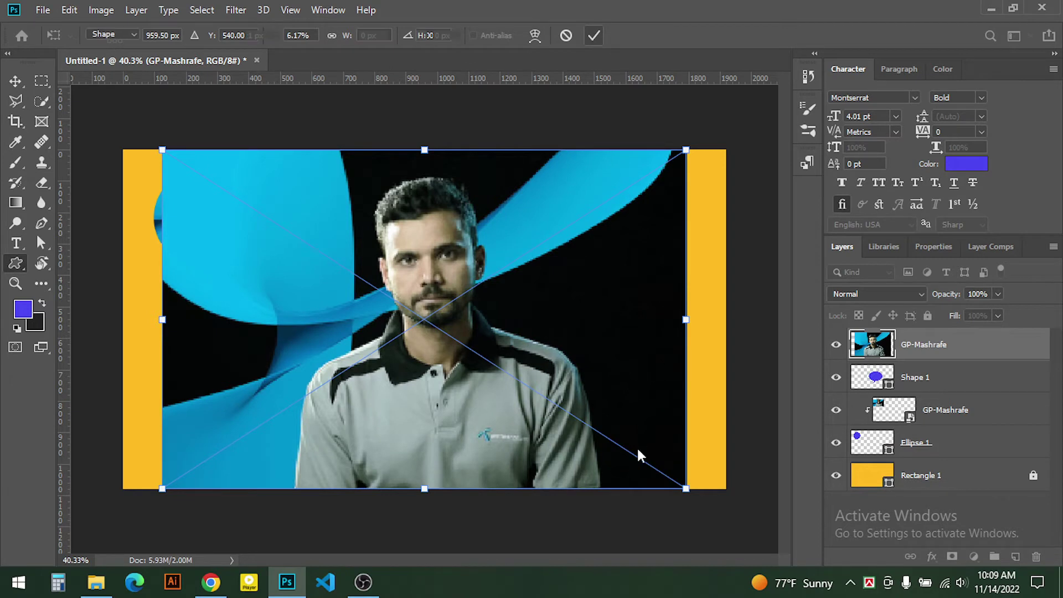
left_click(12, 83)
mouse_move(686, 488)
left_mouse_down()
mouse_move(538, 409)
mouse_move(527, 387)
left_mouse_up()
mouse_move(494, 320)
left_mouse_down()
mouse_move(541, 322)
mouse_move(518, 313)
left_mouse_up()
left_click_drag(589, 391, 610, 405)
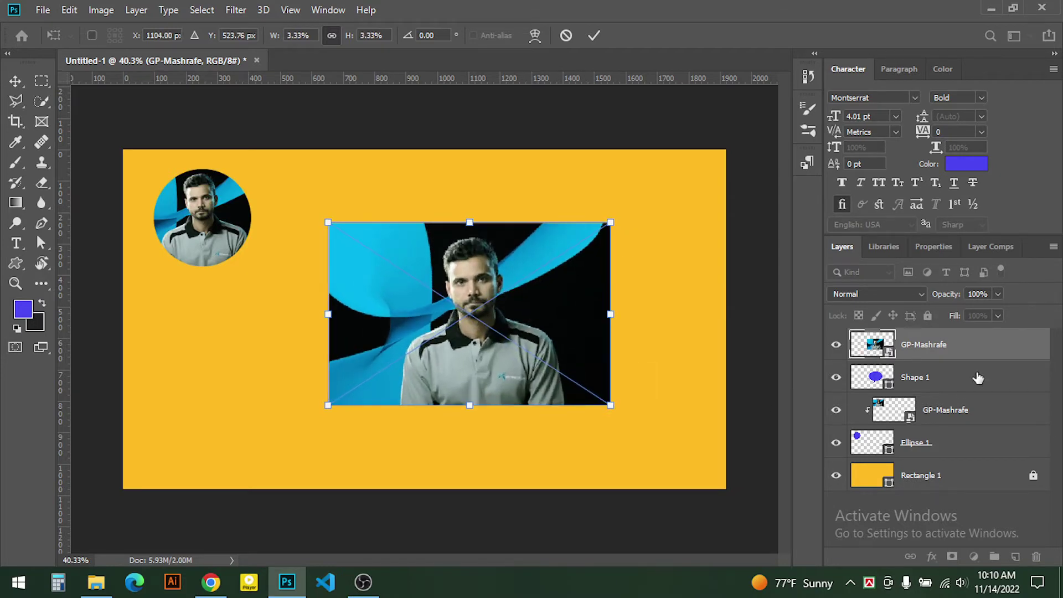
left_click(594, 35)
- Clip the photo into the speech bubble, then delete both layers
right_click(974, 343)
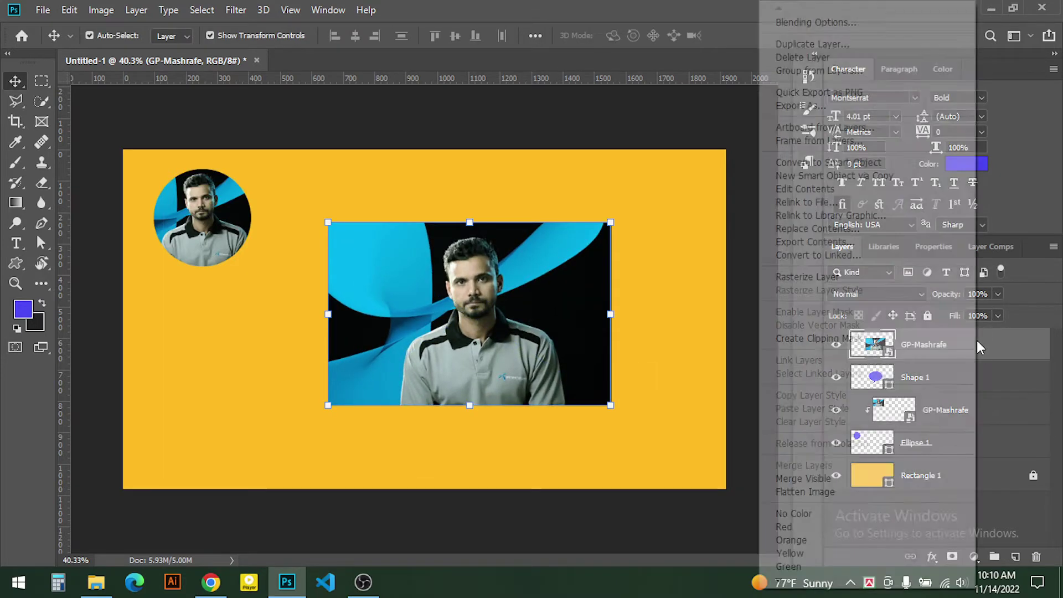
left_click(855, 339)
left_click_drag(379, 167, 551, 320)
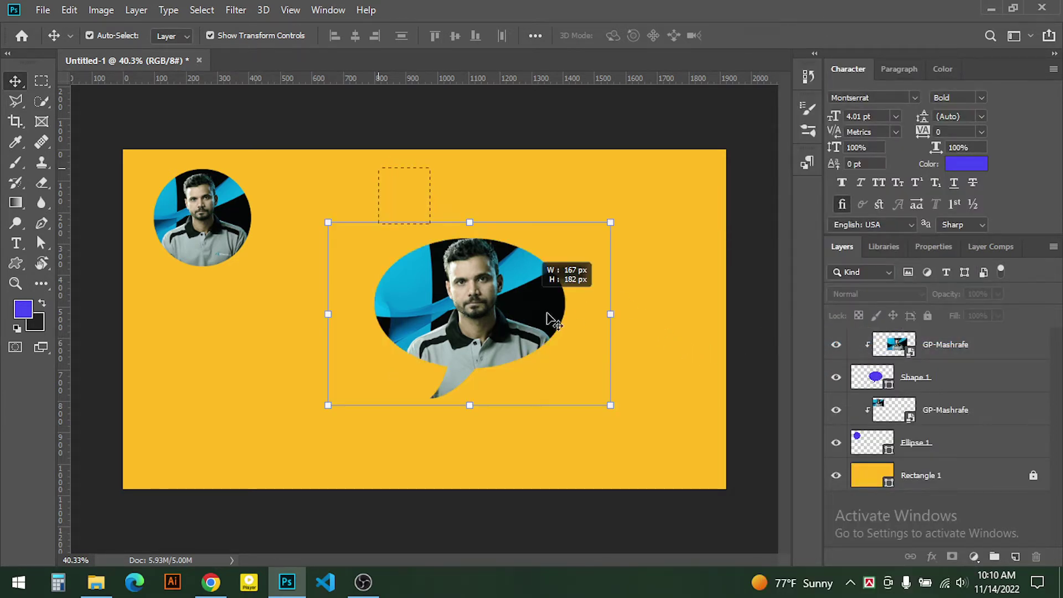
key("Delete")
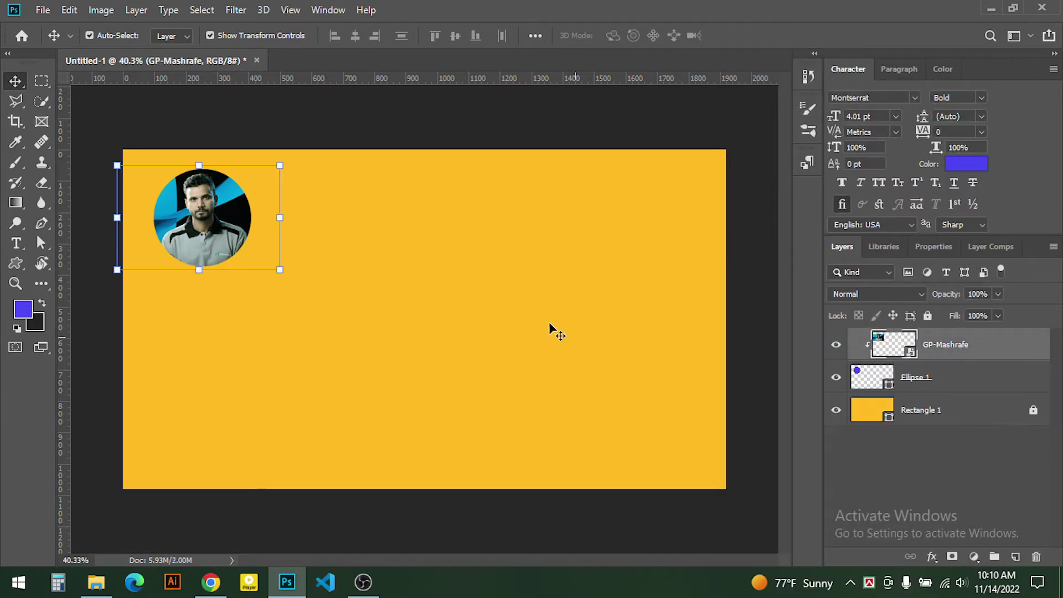
- Type a Montserrat Bold letter H, enlarge it to 18.01 pt, and move it to the banner centre
left_click(548, 322)
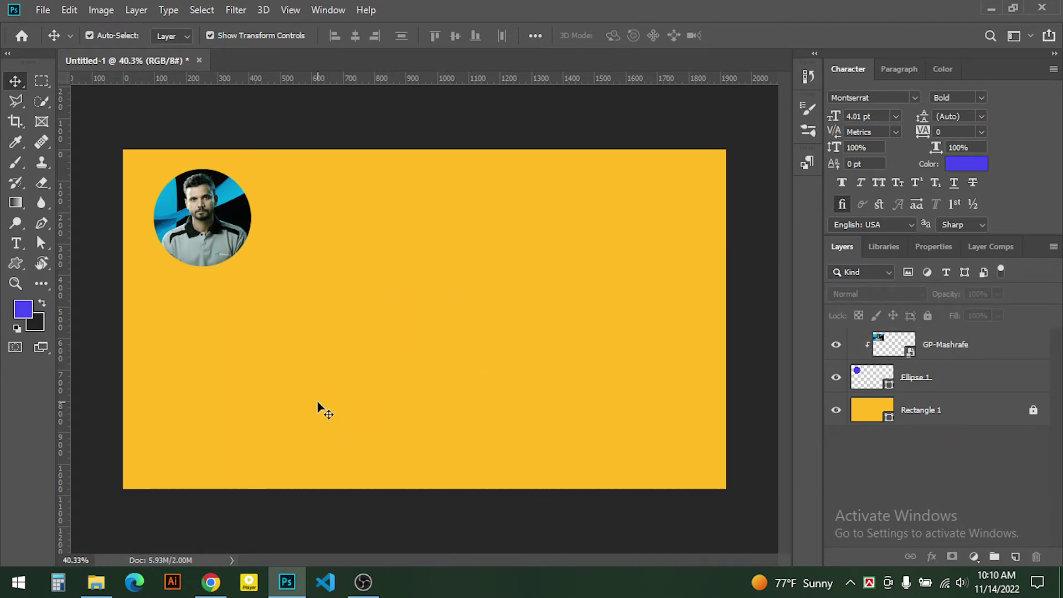
left_click(16, 244)
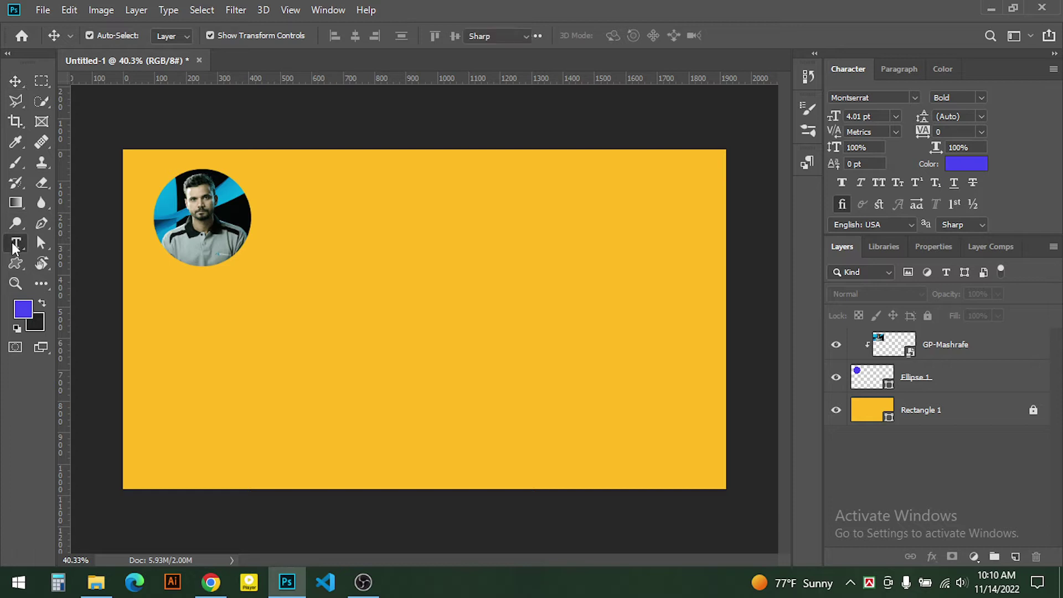
left_click(345, 301)
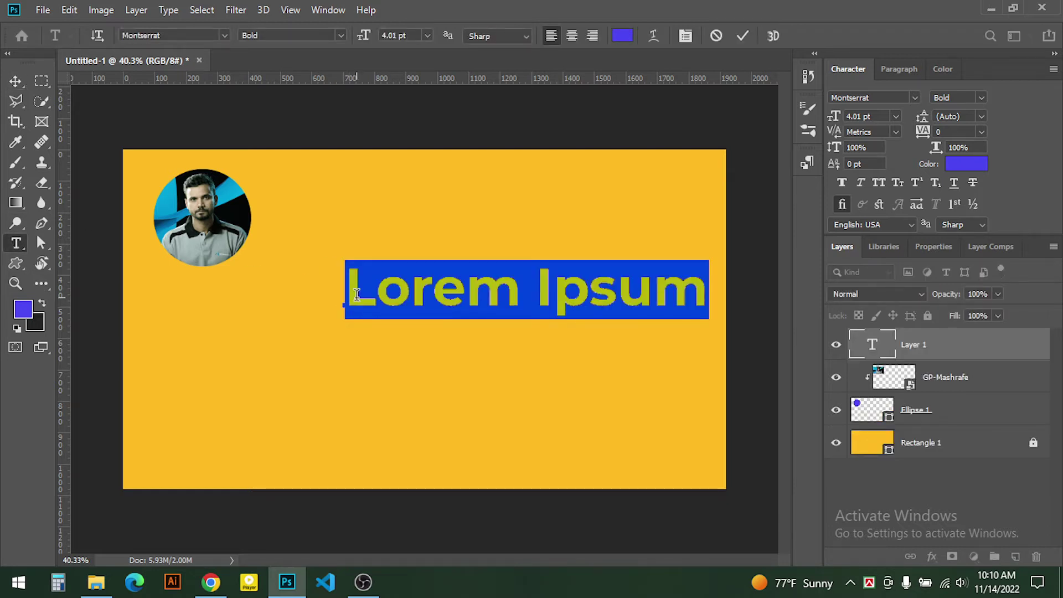
type("H")
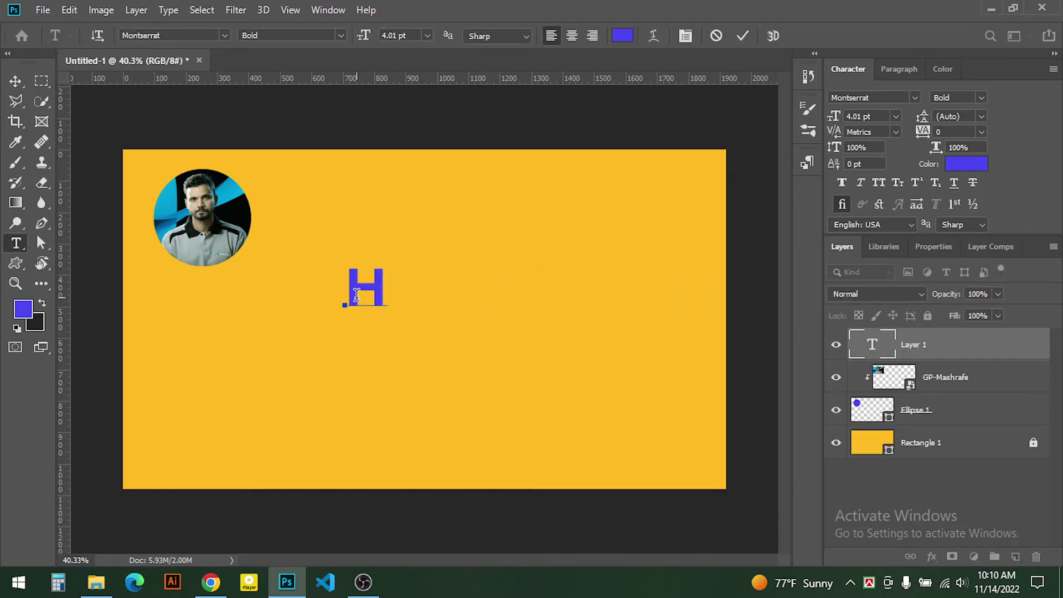
key("ctrl+a")
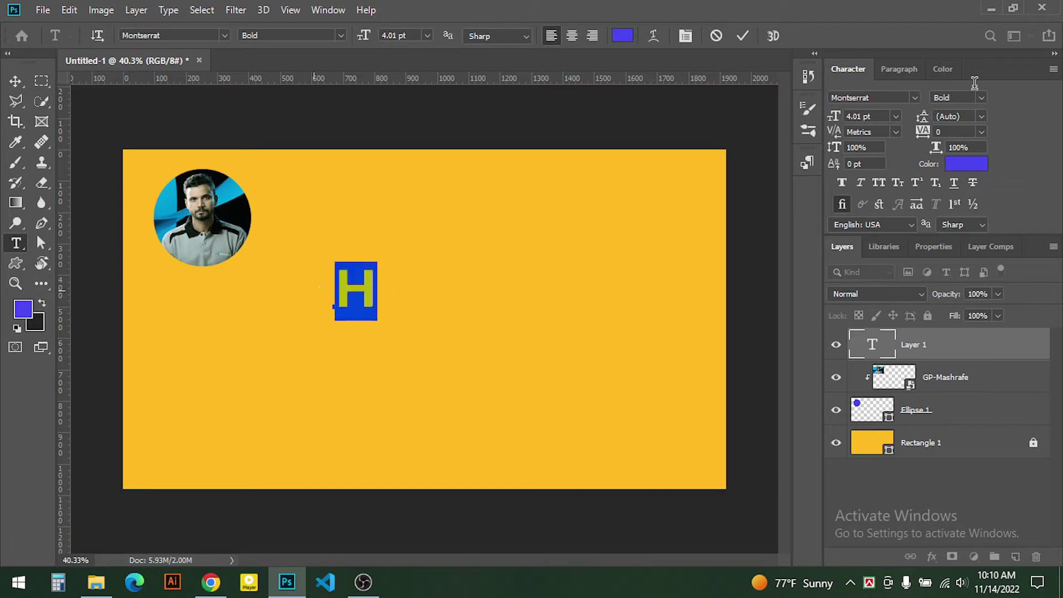
mouse_move(836, 121)
left_mouse_down()
mouse_move(868, 119)
mouse_move(845, 121)
left_mouse_up()
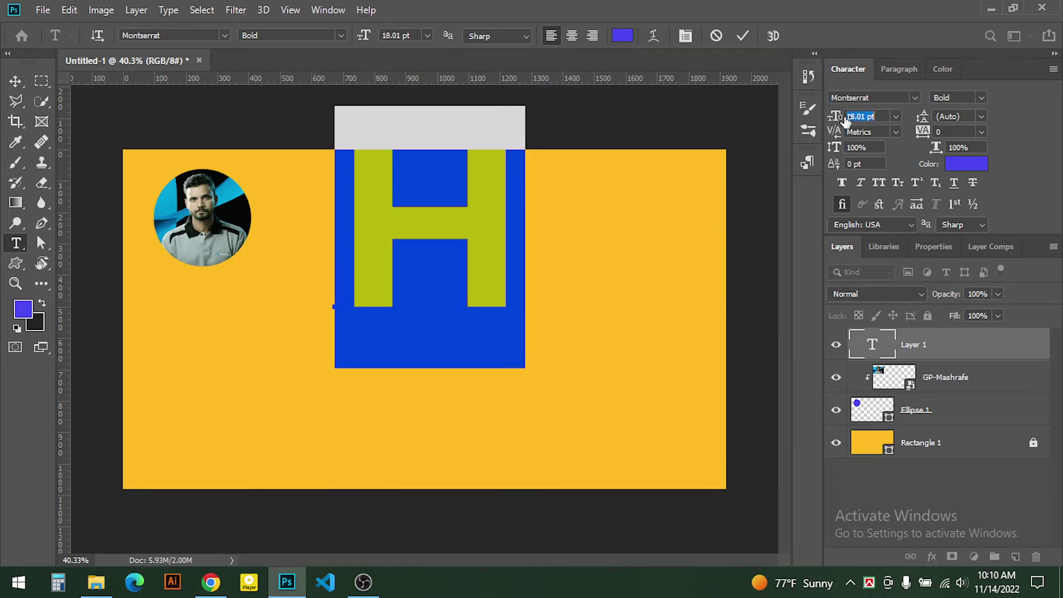
left_click(15, 81)
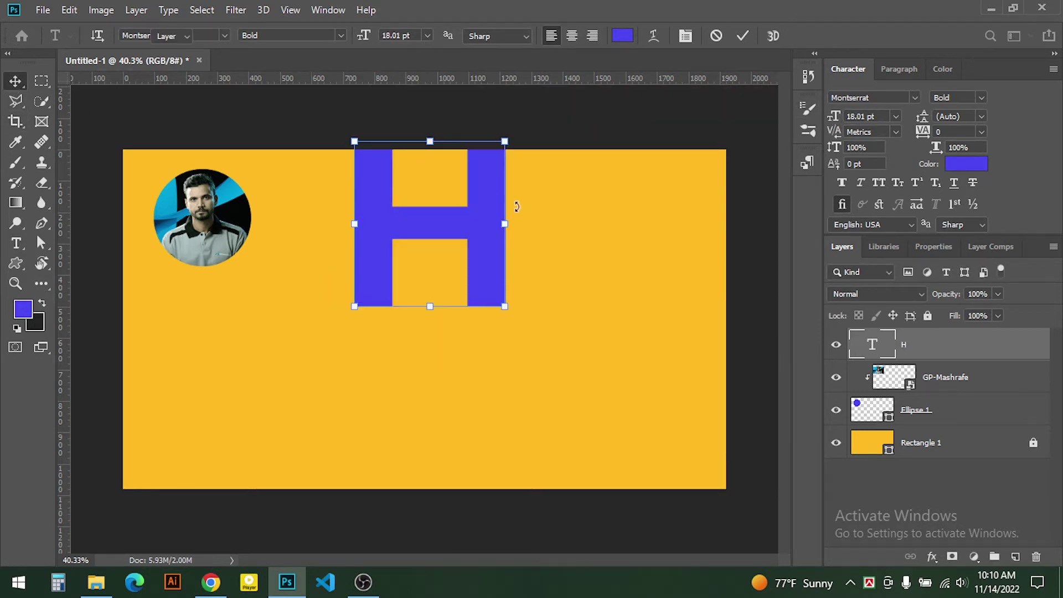
left_click_drag(487, 221, 496, 326)
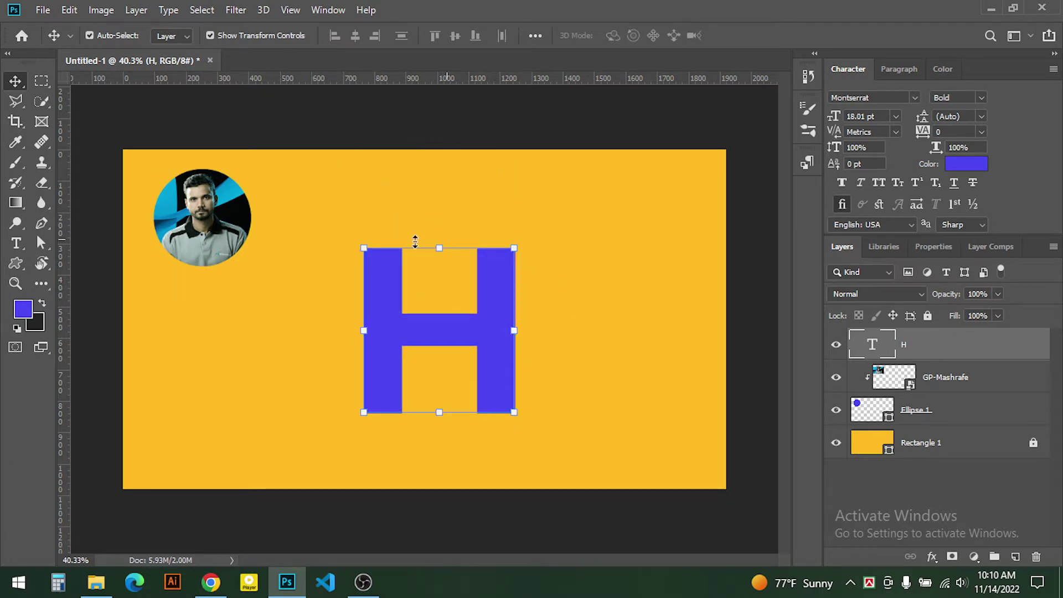
- Place GP-Mashrafe.jpg from the Shape folder into the banner and scale it down
left_click(96, 582)
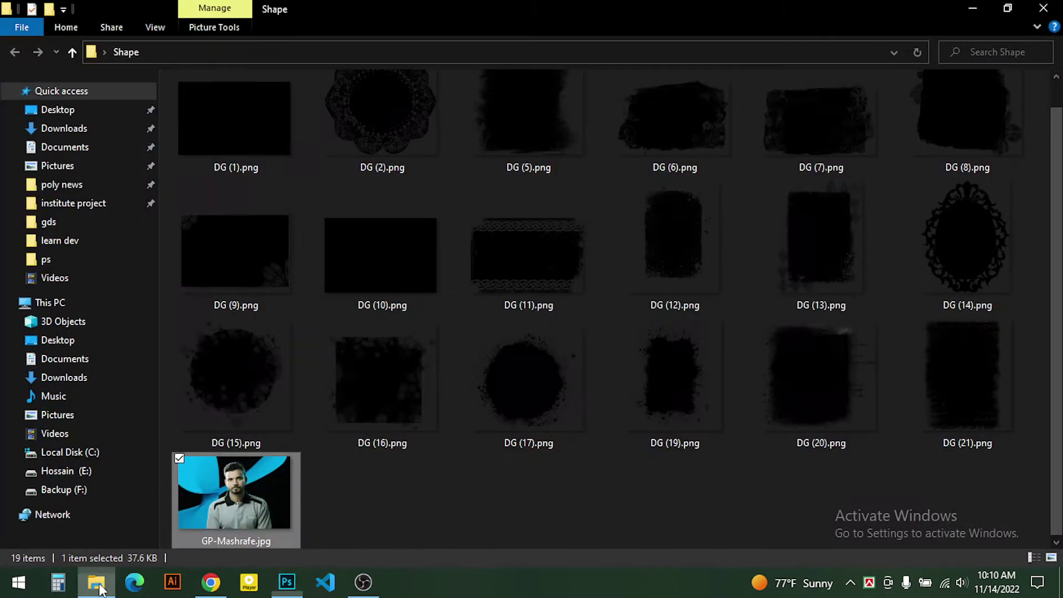
mouse_move(261, 506)
left_mouse_down()
mouse_move(288, 590)
mouse_move(408, 366)
left_mouse_up()
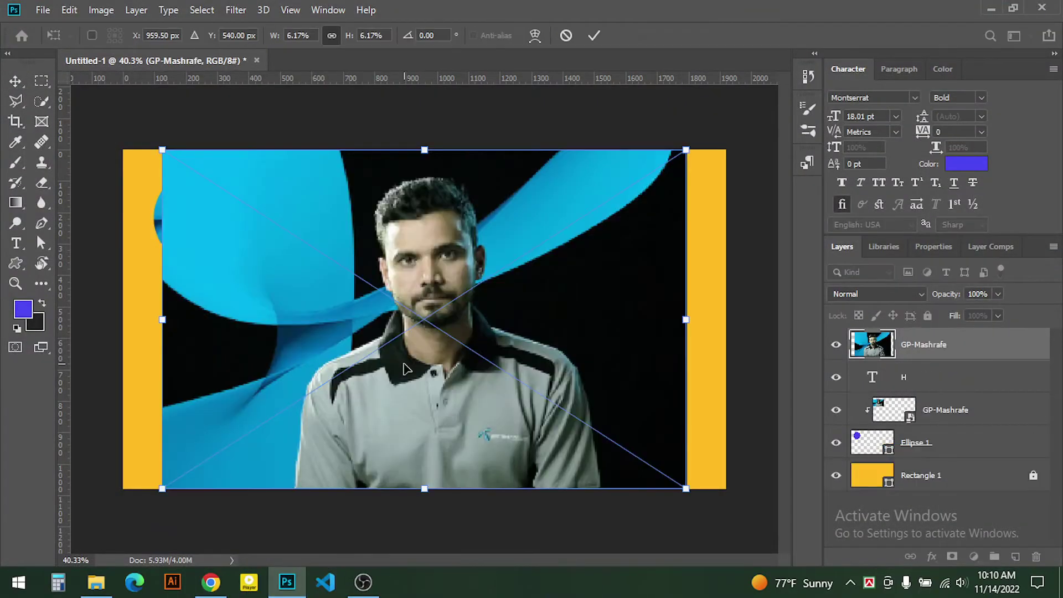
left_click(595, 36)
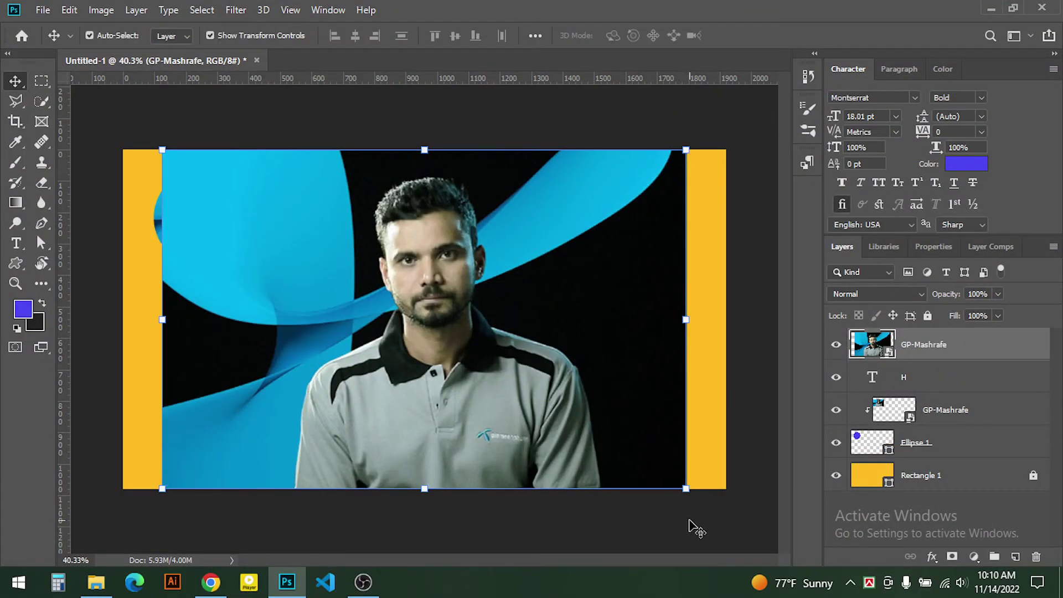
left_click_drag(687, 490, 612, 442)
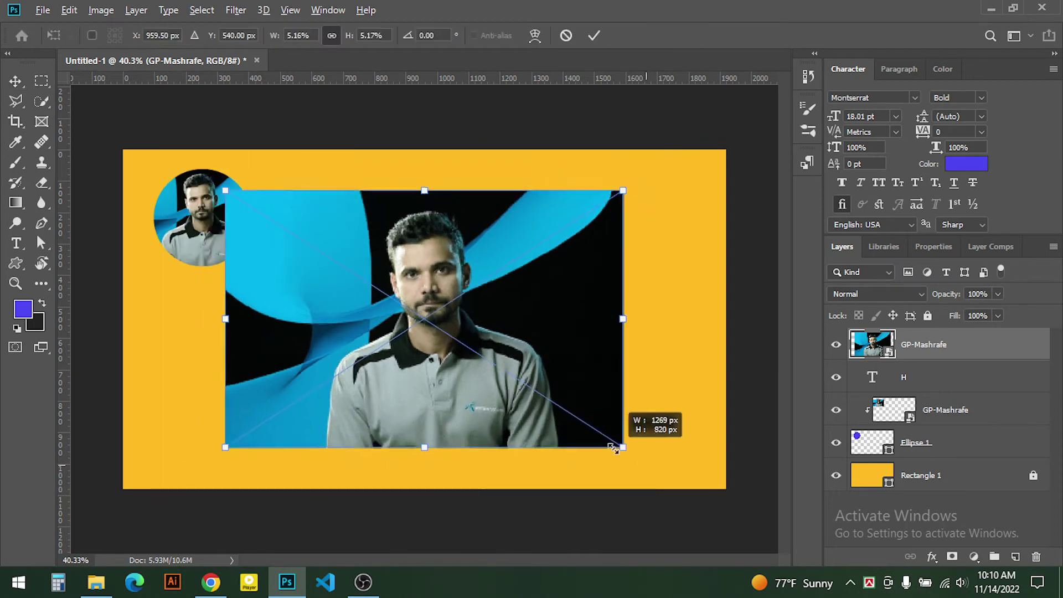
left_click(595, 36)
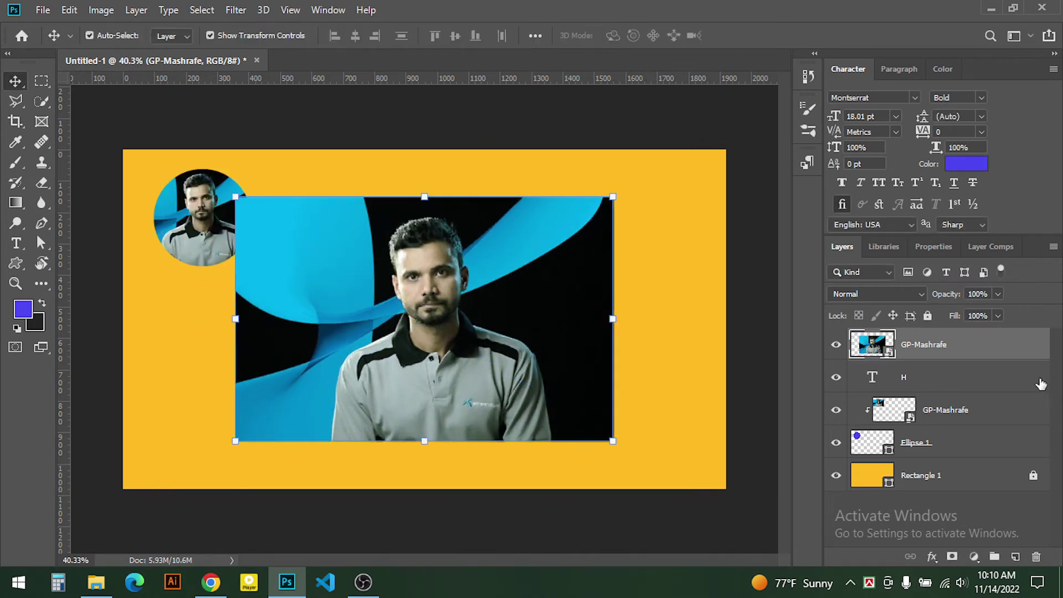
- Clip the photo inside the H, frame the face, then delete the clipped photo
right_click(979, 345)
left_click(851, 338)
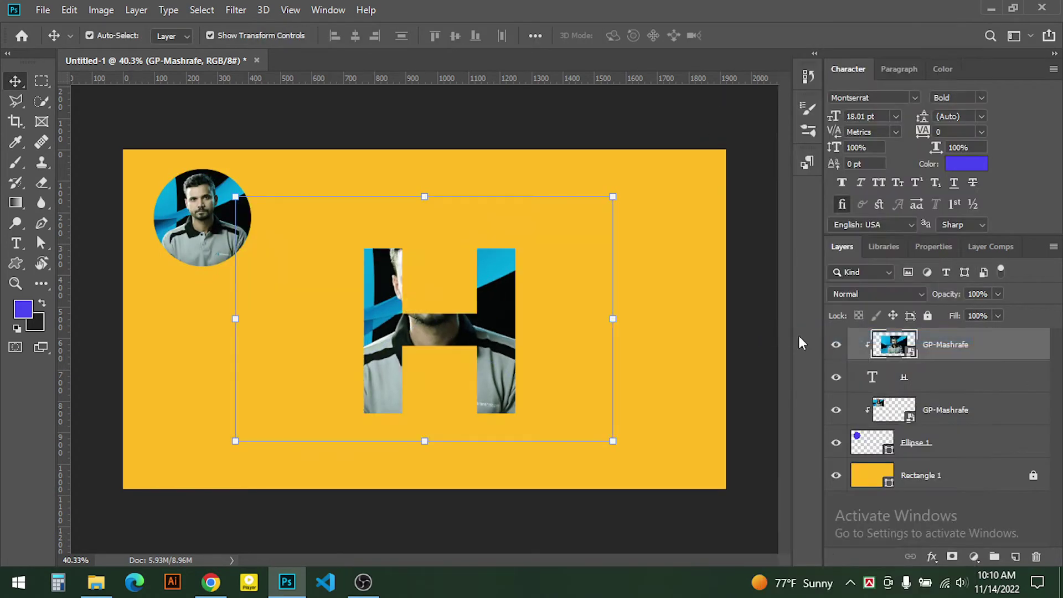
mouse_move(508, 347)
left_mouse_down()
mouse_move(487, 371)
mouse_move(499, 372)
left_mouse_up()
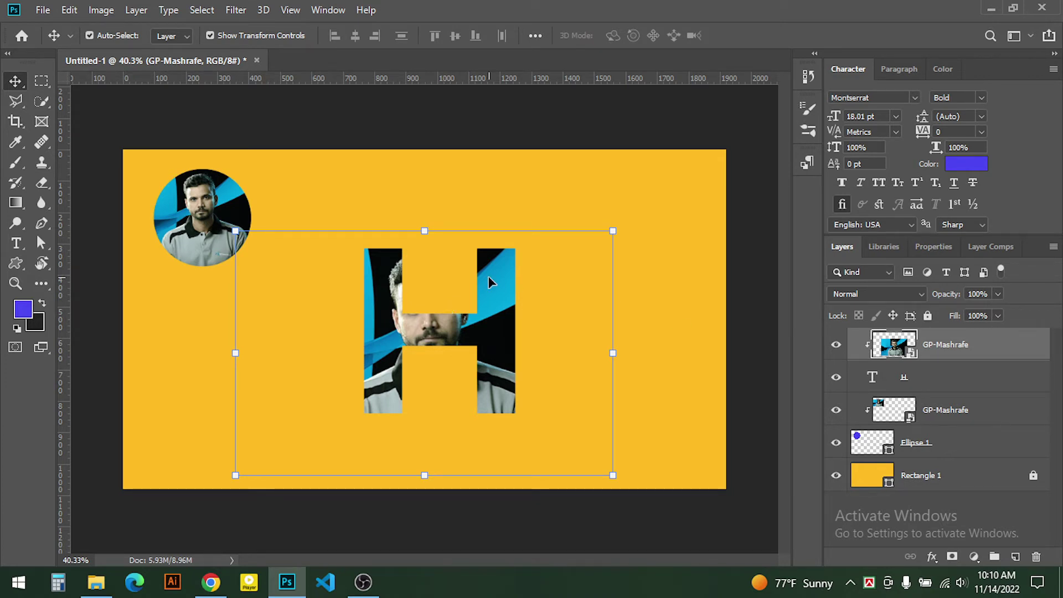
key("Delete")
key("Delete")
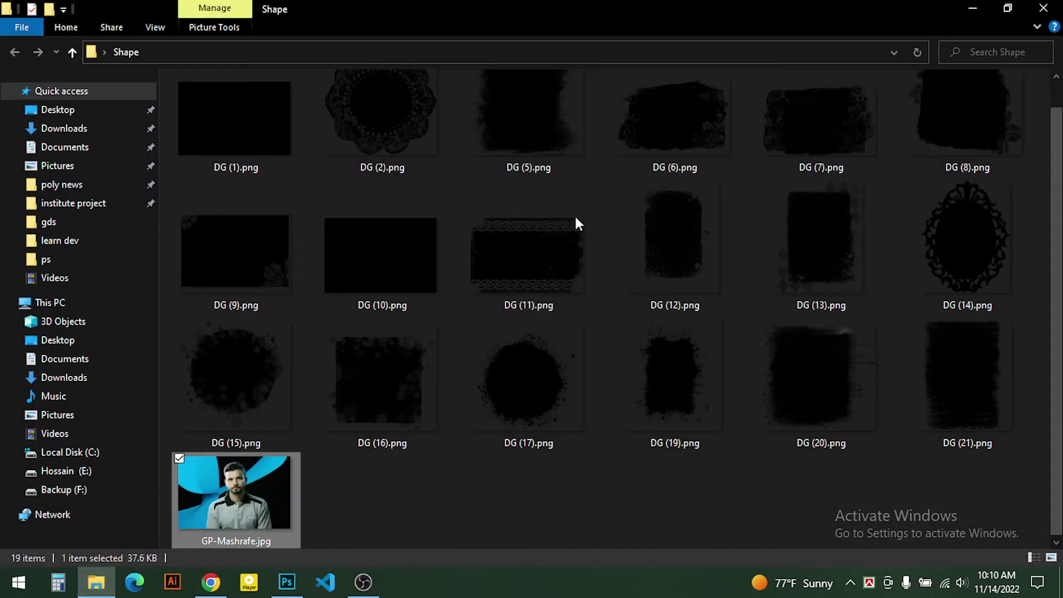
- Browse the Shape folder, check Google Drive in Chrome, then pick the DG (5) grunge shape
scroll(576, 221, "up", 1)
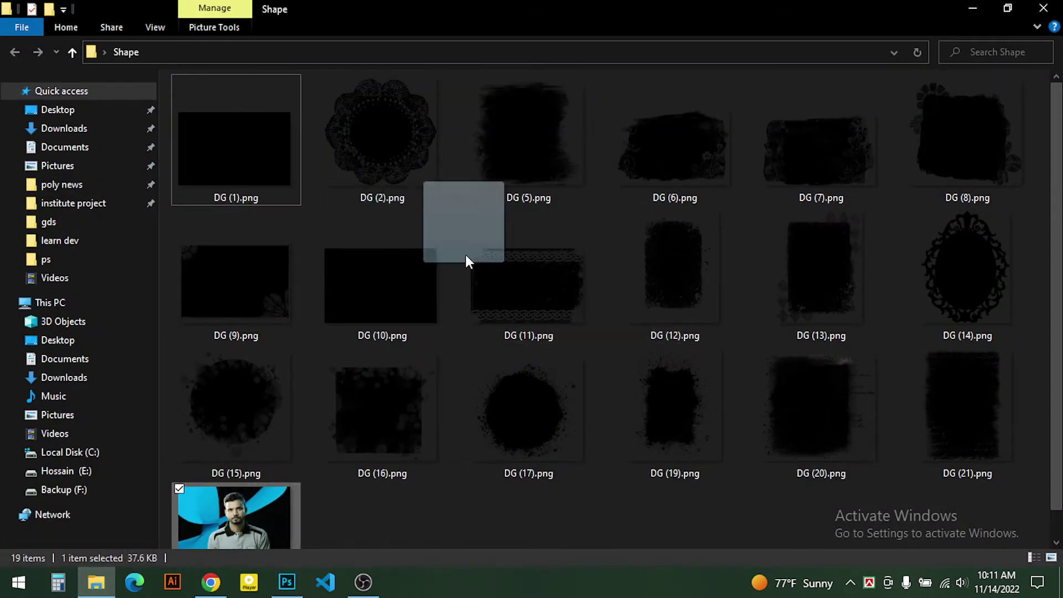
left_click_drag(180, 88, 190, 94)
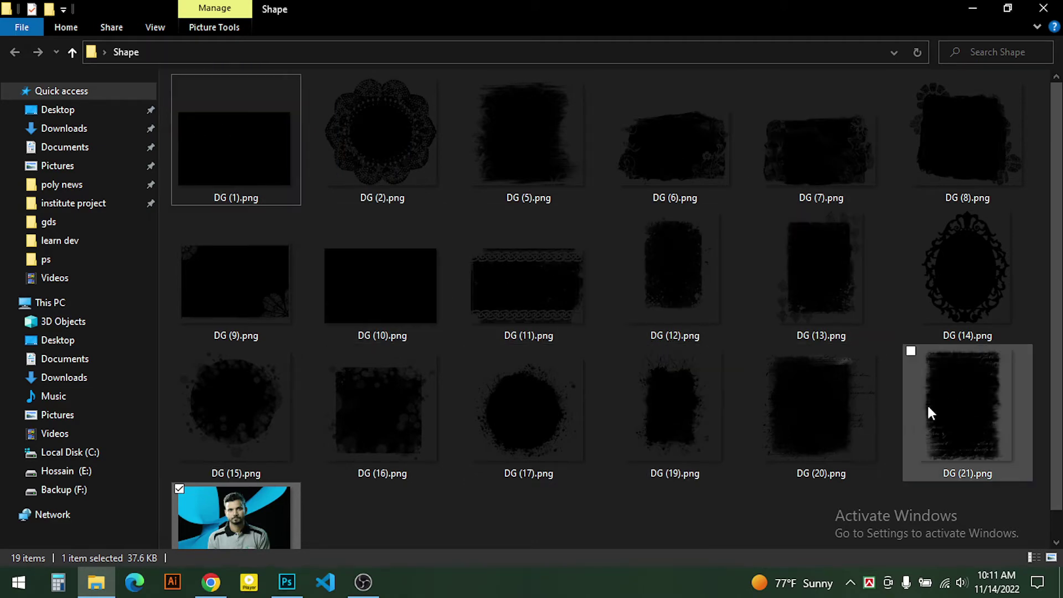
left_click(214, 589)
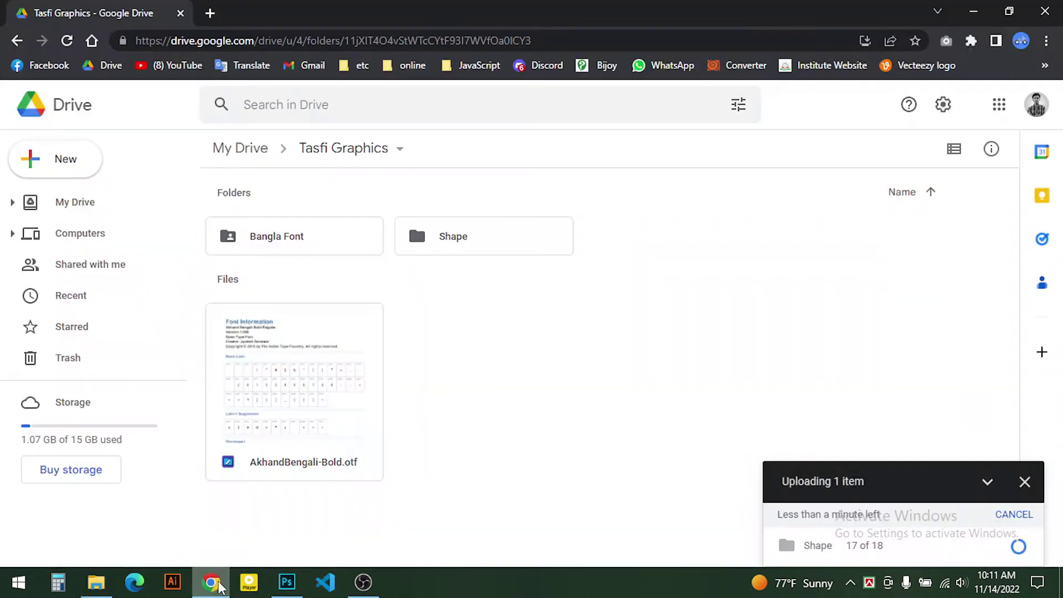
left_click(974, 15)
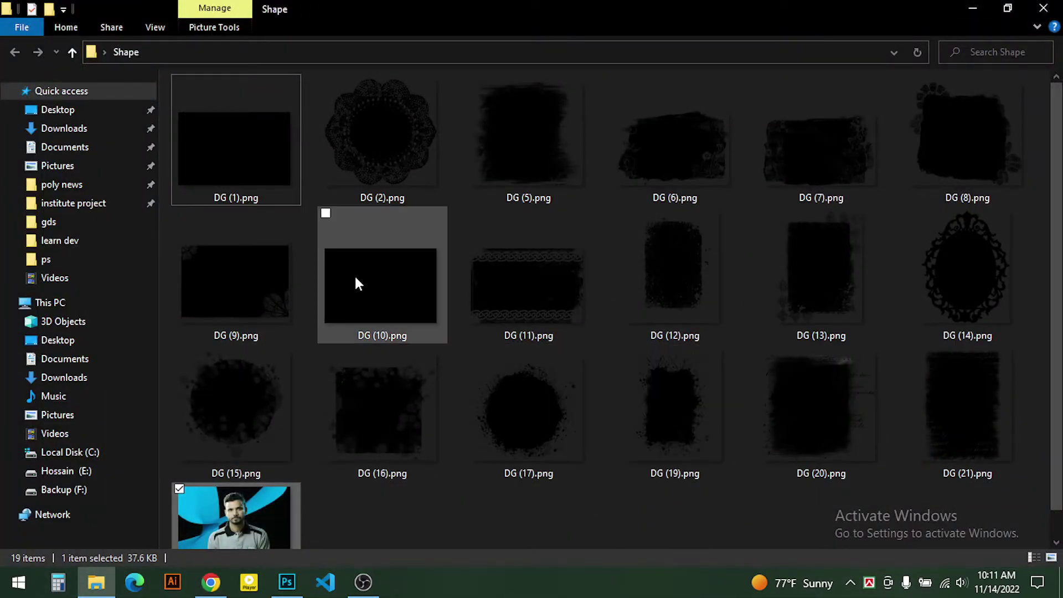
left_click_drag(991, 503, 223, 106)
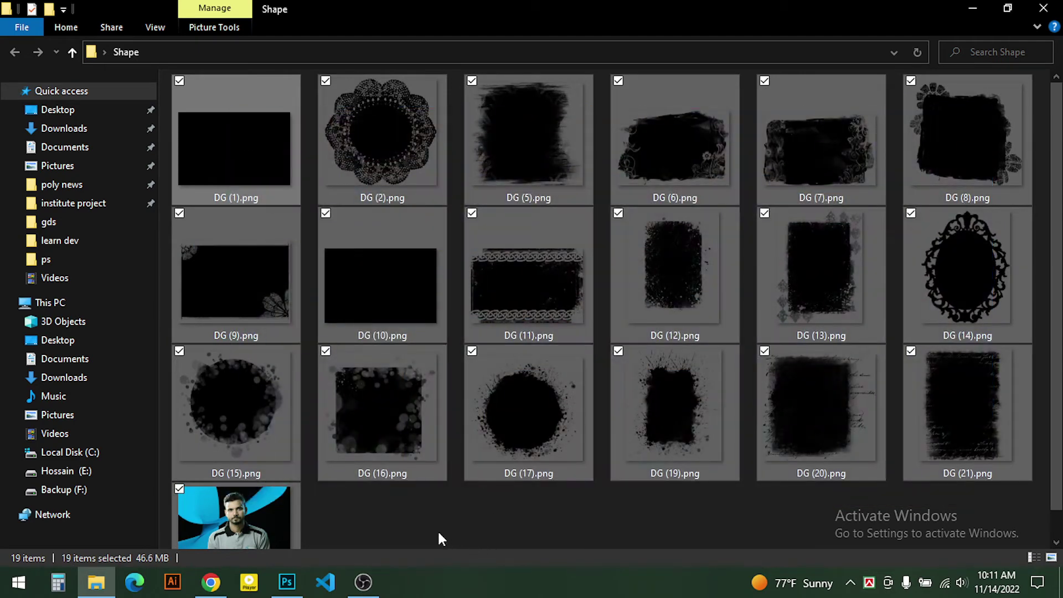
left_click(441, 538)
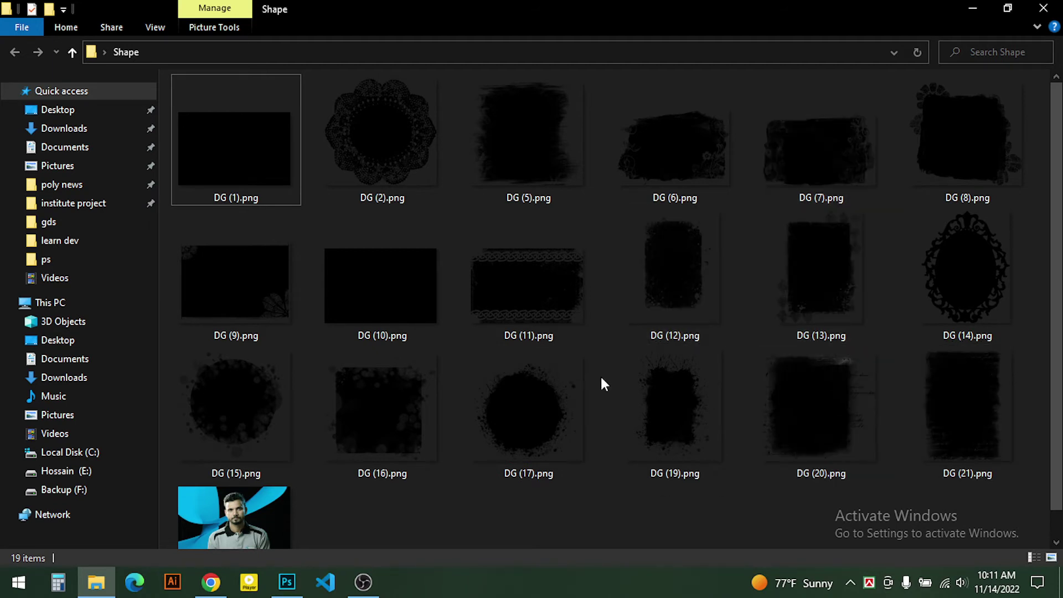
left_click(815, 407)
- Place DG (5) into the banner and shrink it to about 921x847 px
mouse_move(558, 117)
left_mouse_down()
mouse_move(221, 567)
mouse_move(429, 362)
mouse_move(461, 313)
left_mouse_up()
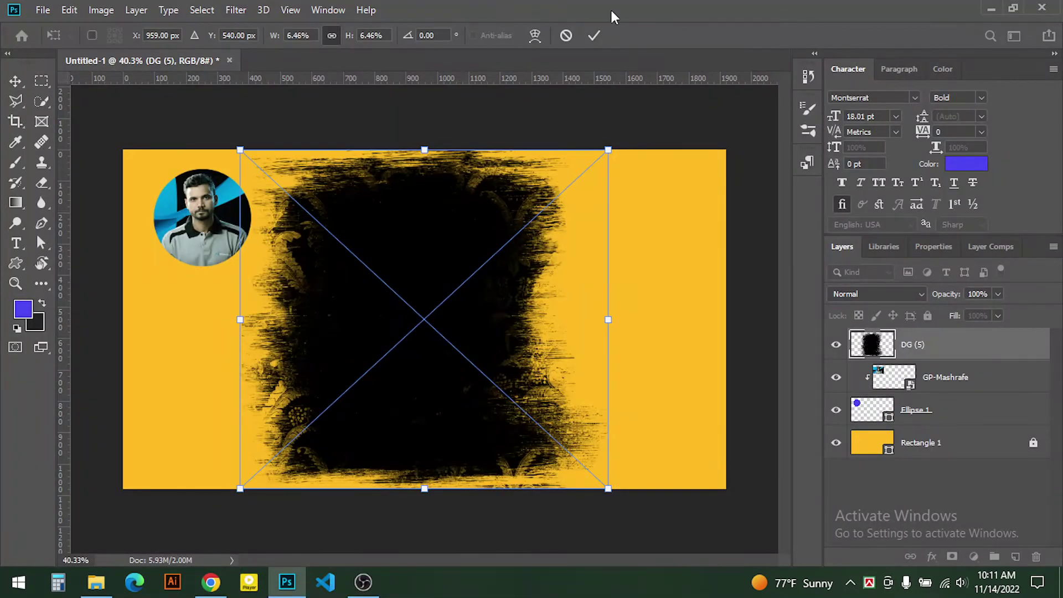
left_click(594, 37)
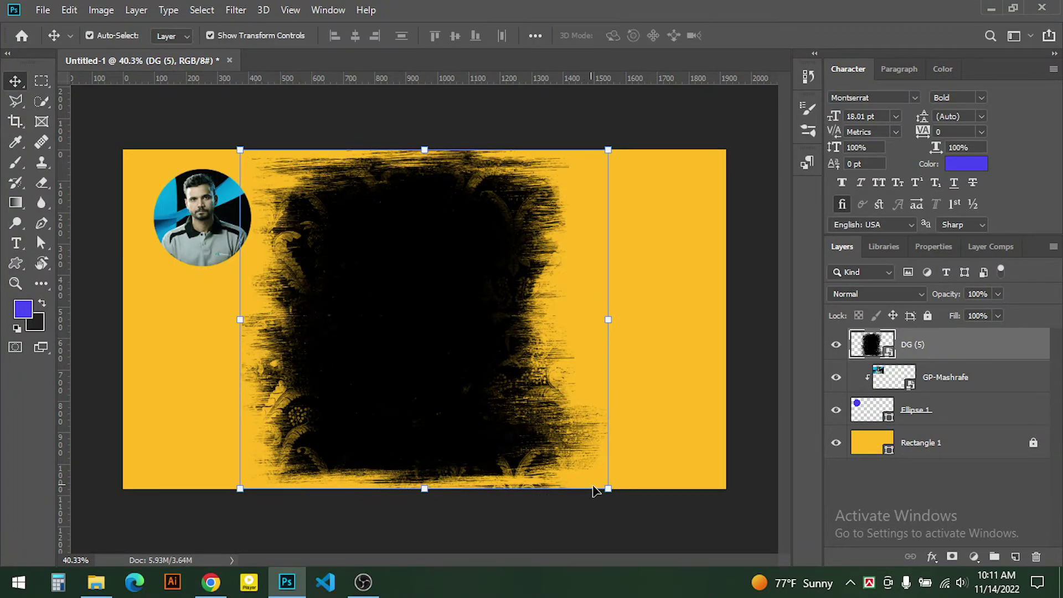
key("ctrl+t")
left_click_drag(609, 488, 566, 449)
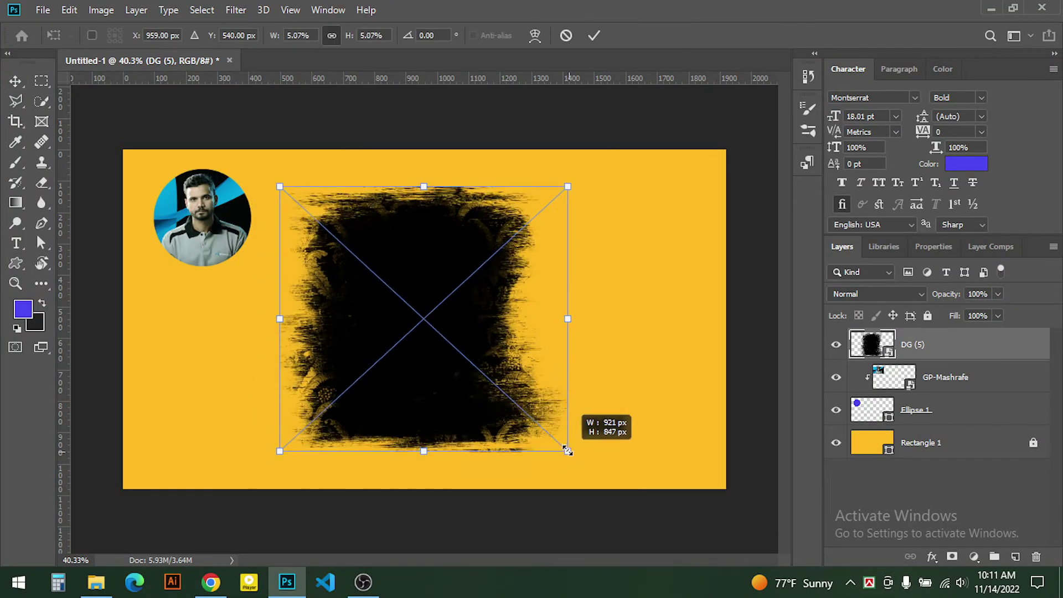
right_click(16, 264)
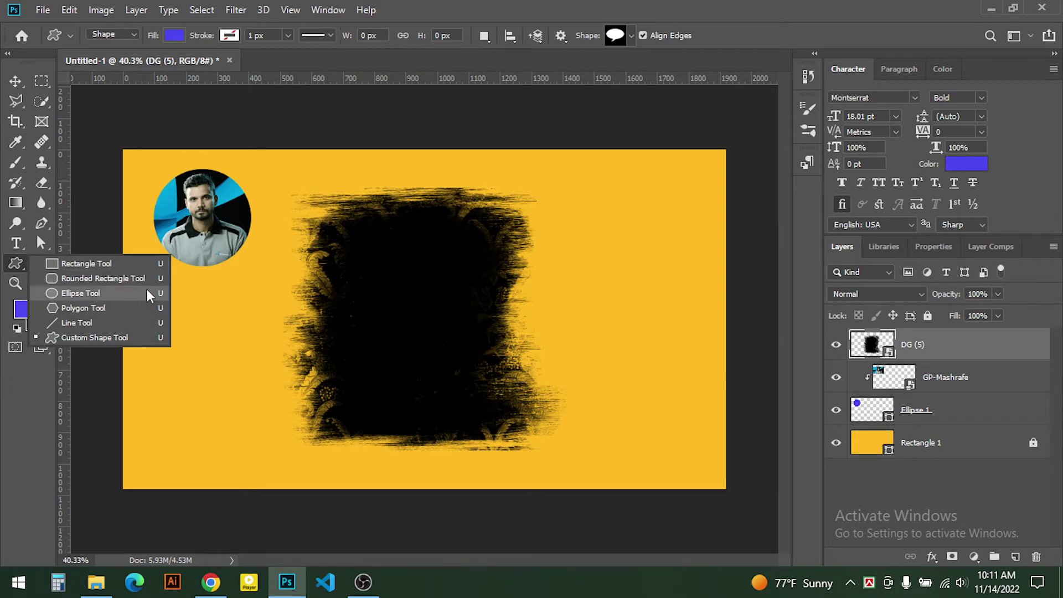
- Move the grunge shape near the banner centre, right of the portrait, and deselect it
key("v")
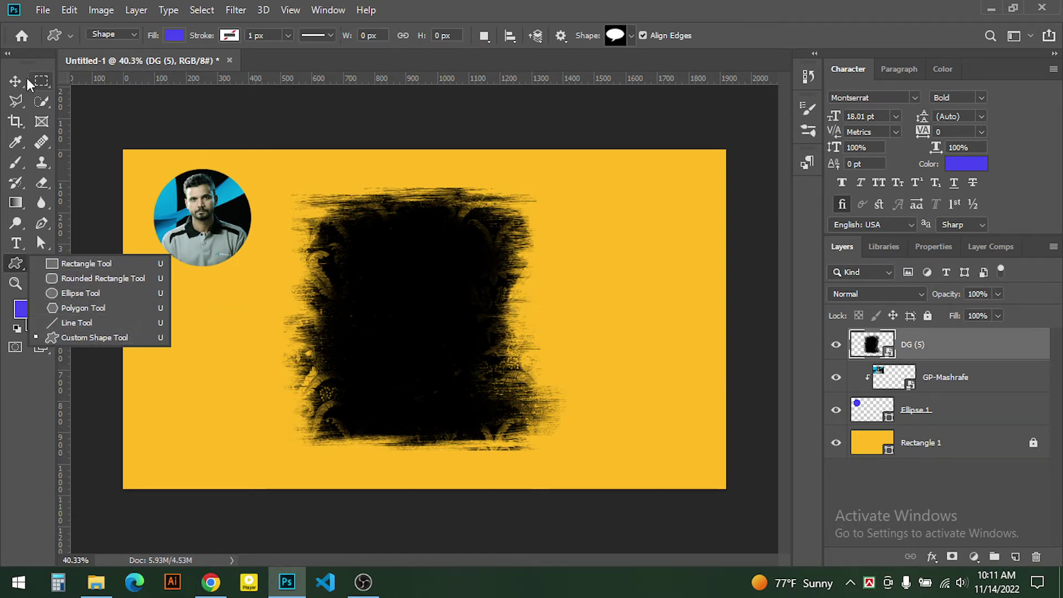
left_click_drag(451, 287, 497, 285)
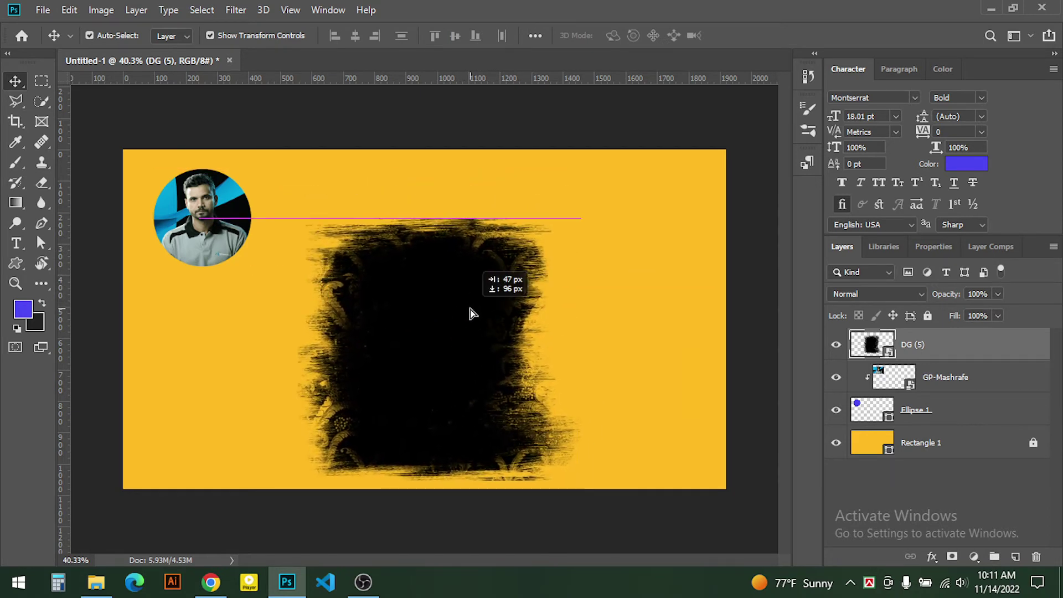
mouse_move(497, 284)
left_mouse_down()
mouse_move(483, 292)
mouse_move(468, 277)
left_mouse_up()
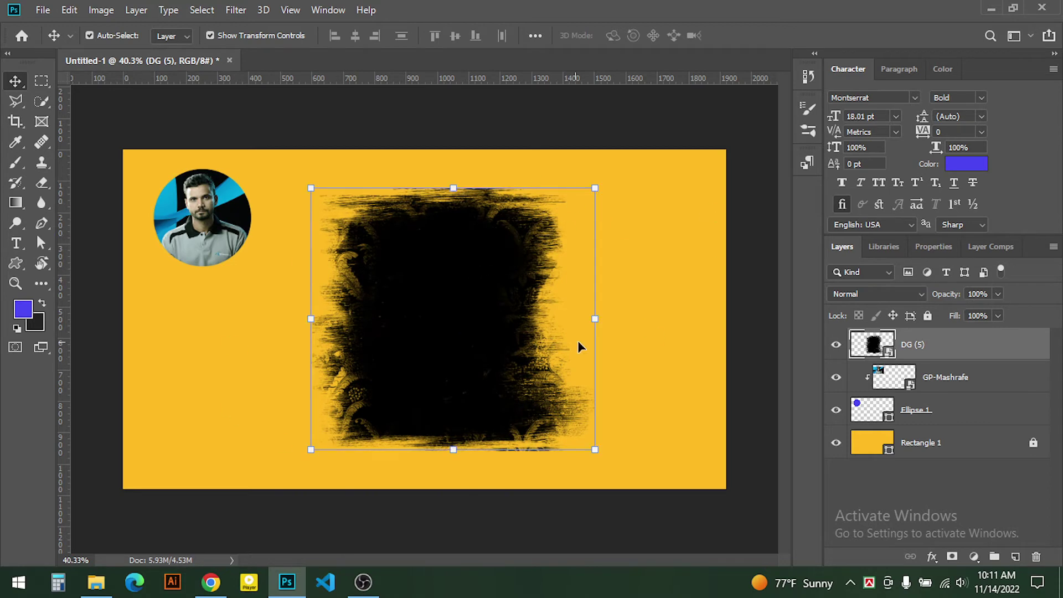
left_click(714, 232)
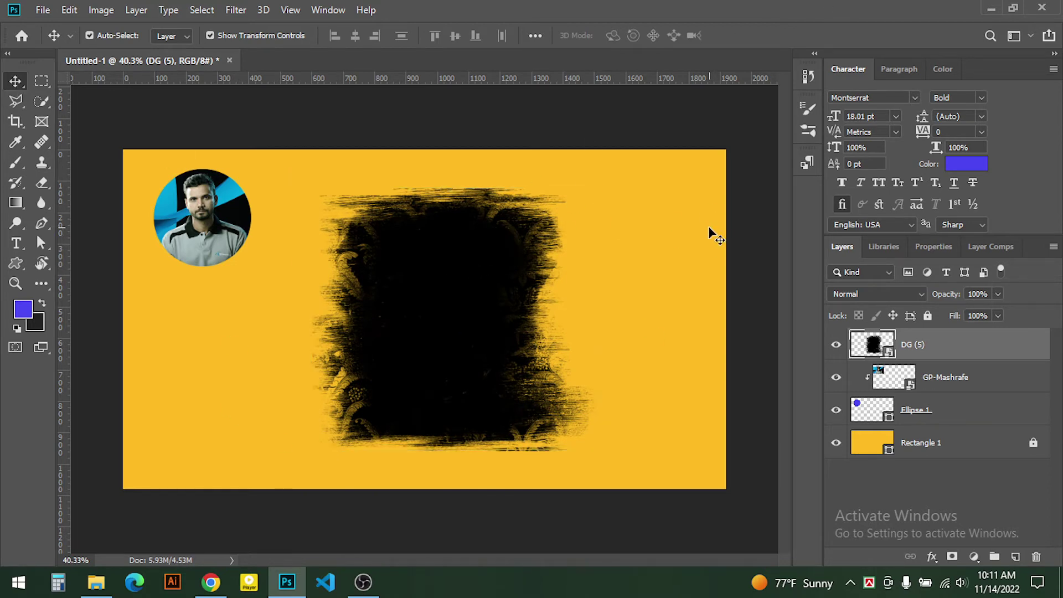
- Drag GP-Mashrafe.jpg from the Shape folder and drop it onto the Photoshop banner canvas
left_click(96, 581)
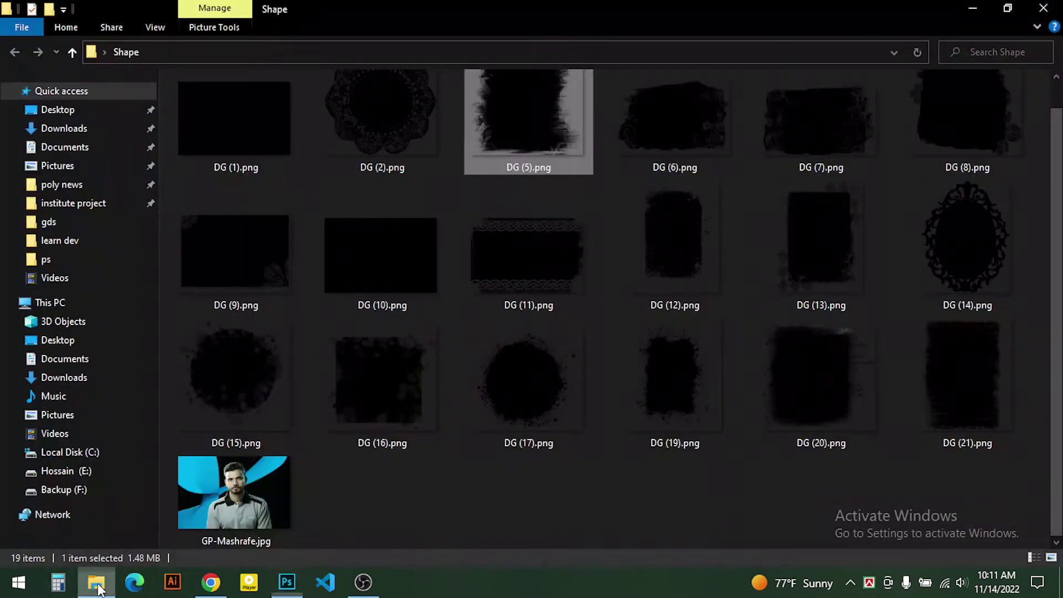
mouse_move(234, 493)
left_mouse_down()
mouse_move(209, 596)
mouse_move(287, 586)
left_mouse_up()
left_click(287, 583)
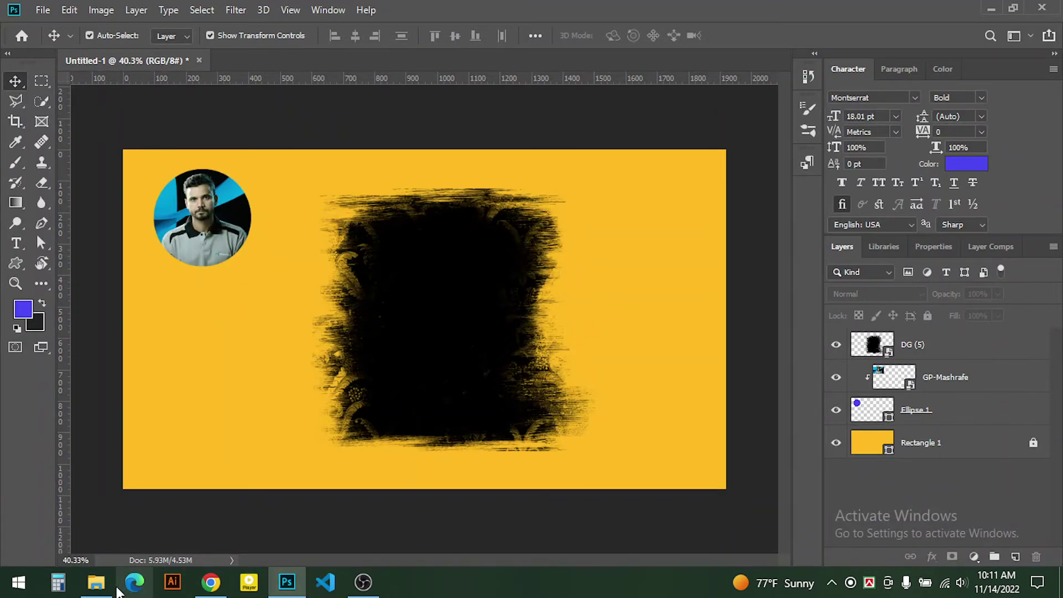
left_click(96, 581)
right_click(287, 582)
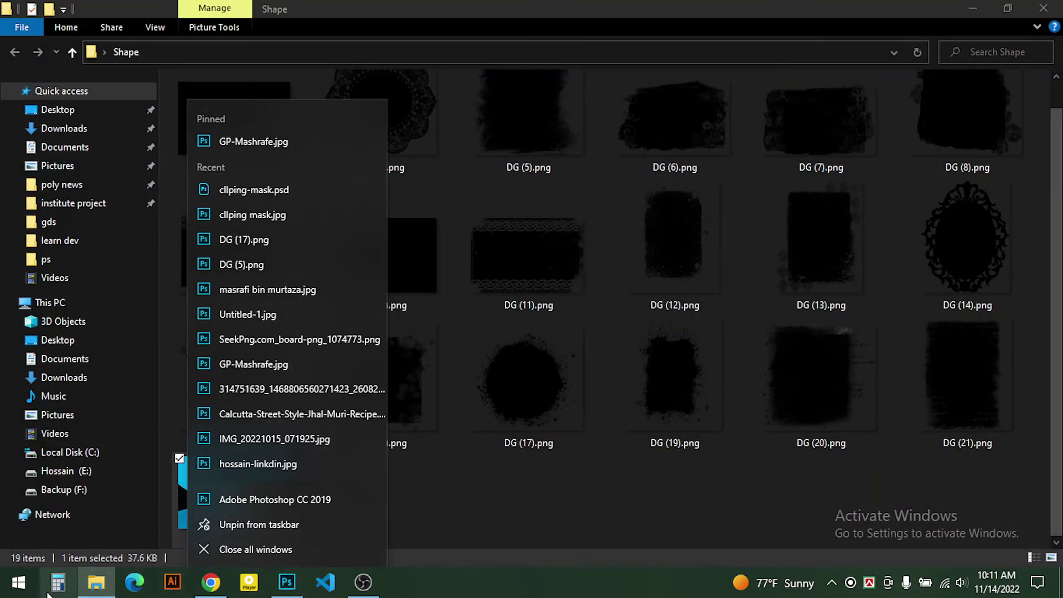
left_click(94, 588)
left_click(96, 581)
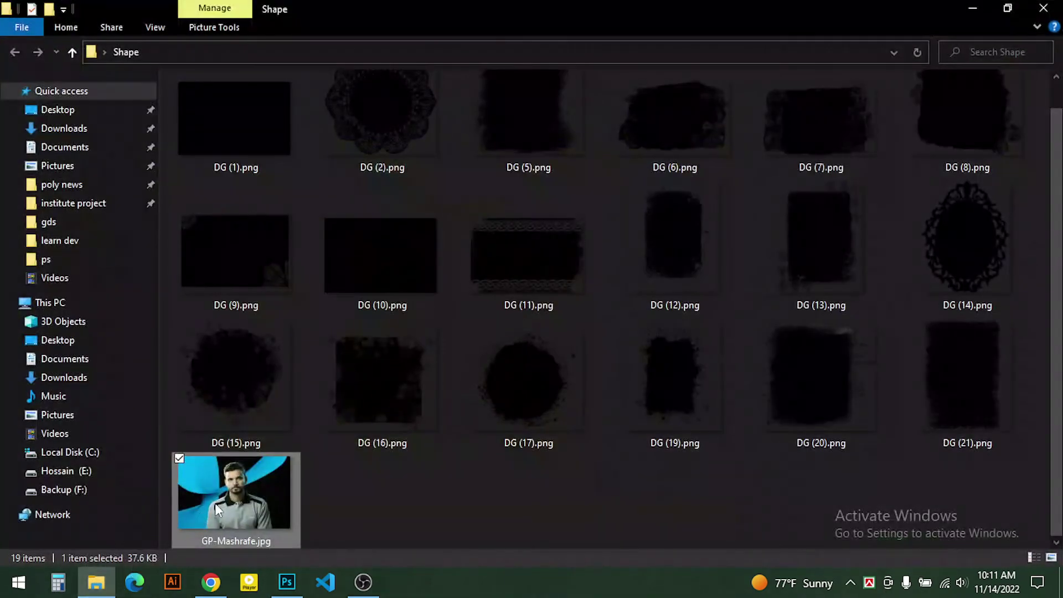
left_click_drag(237, 488, 457, 356)
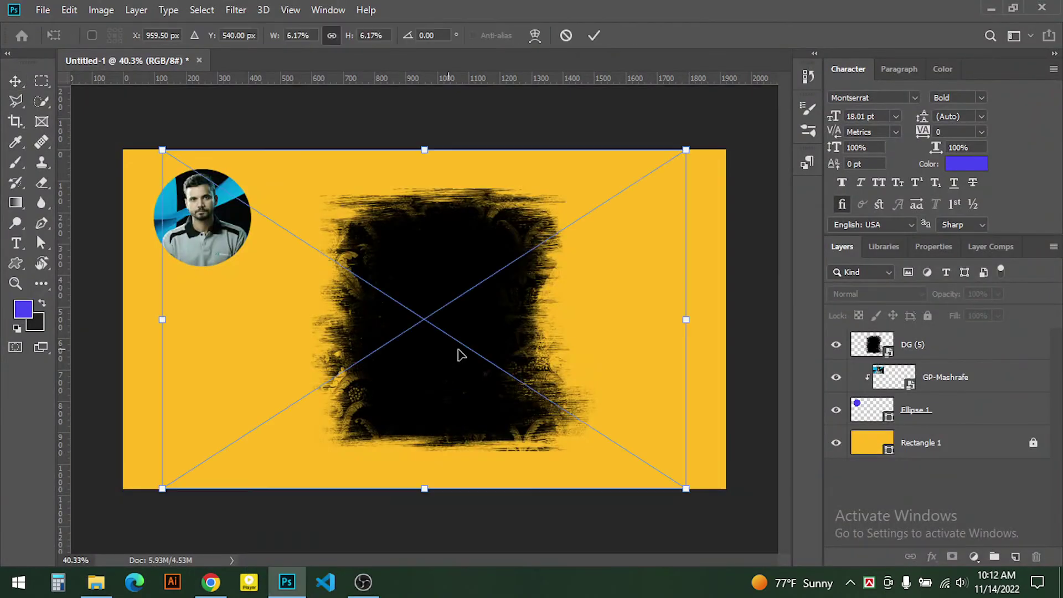
- Commit the GP-Mashrafe photo, then scale and position it over the DG (5) grunge shape
left_click(594, 35)
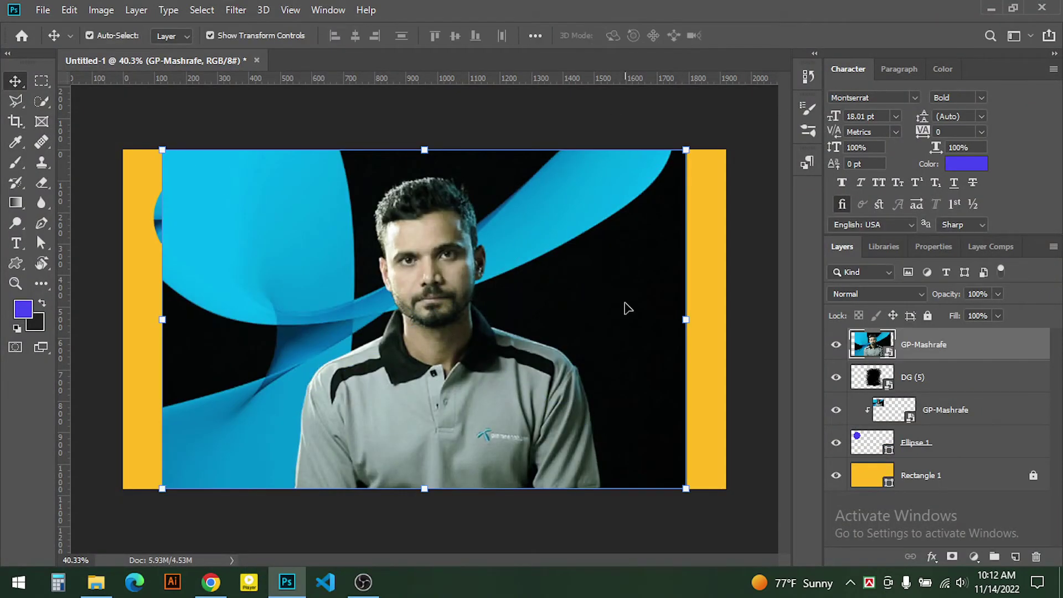
left_click_drag(690, 489, 628, 454)
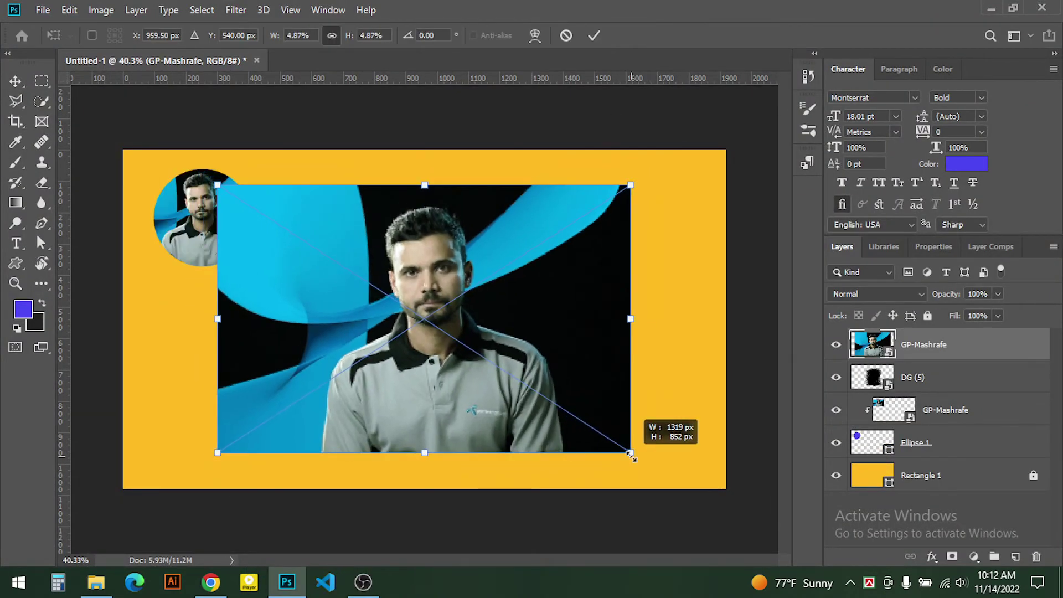
left_click_drag(559, 356, 576, 356)
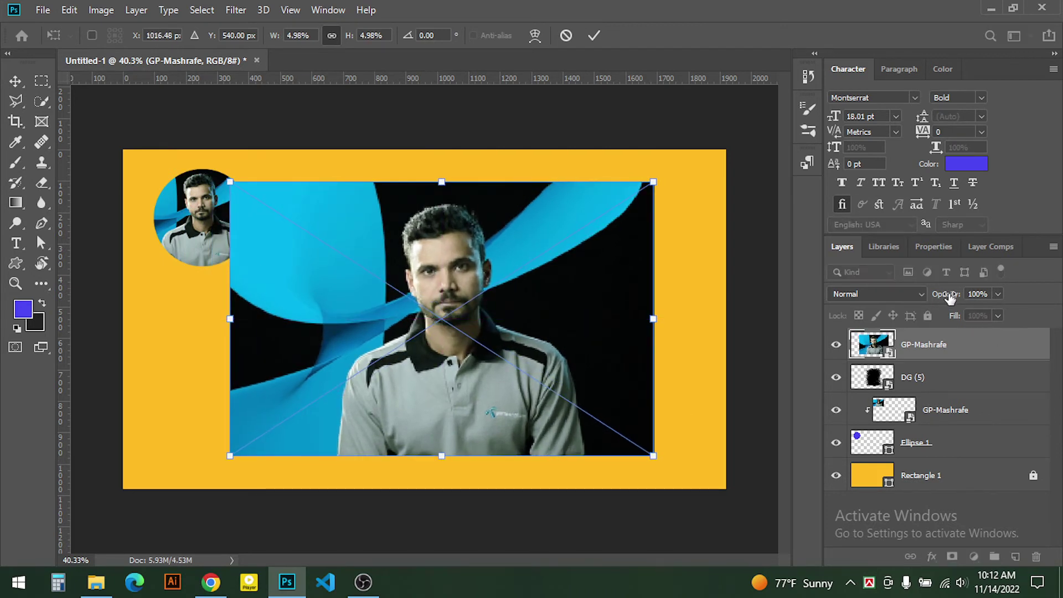
left_click_drag(946, 294, 933, 299)
left_click_drag(632, 386, 630, 380)
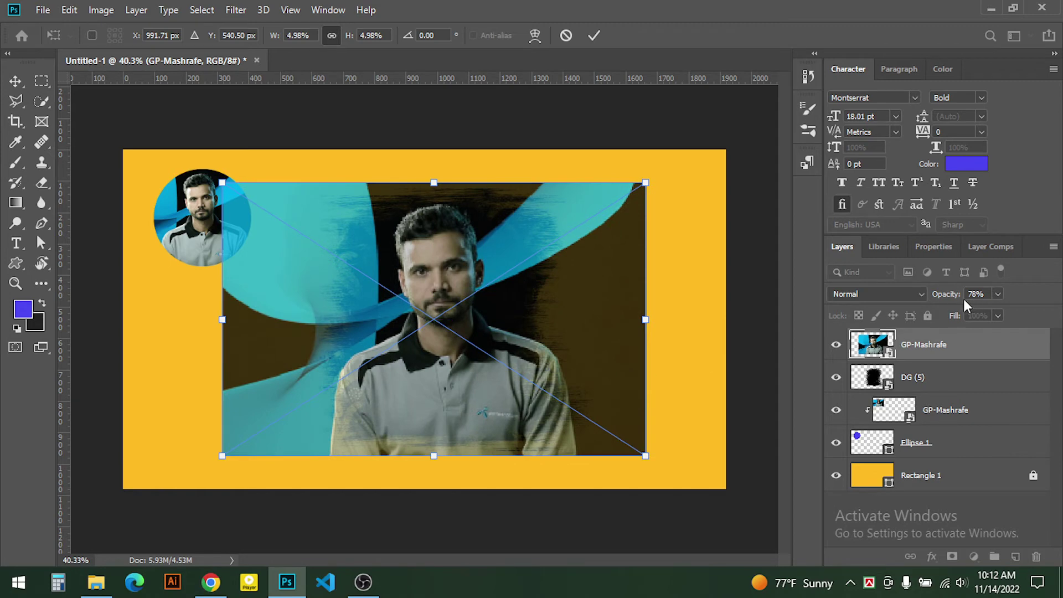
left_click_drag(947, 298, 1011, 299)
left_click(594, 35)
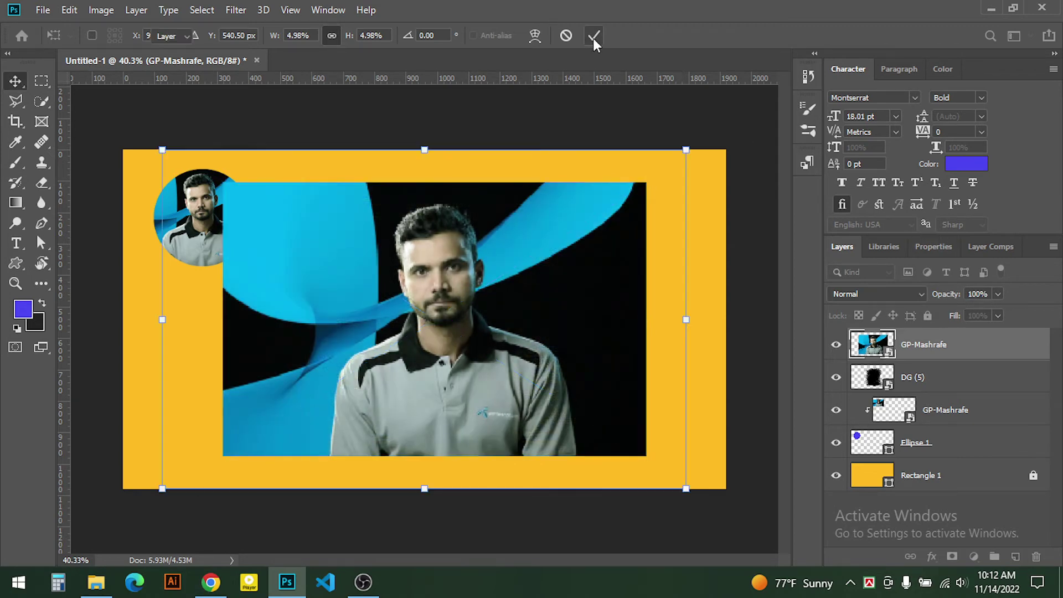
- Clip the photo into DG (5), reposition it, then delete both layers
right_click(936, 357)
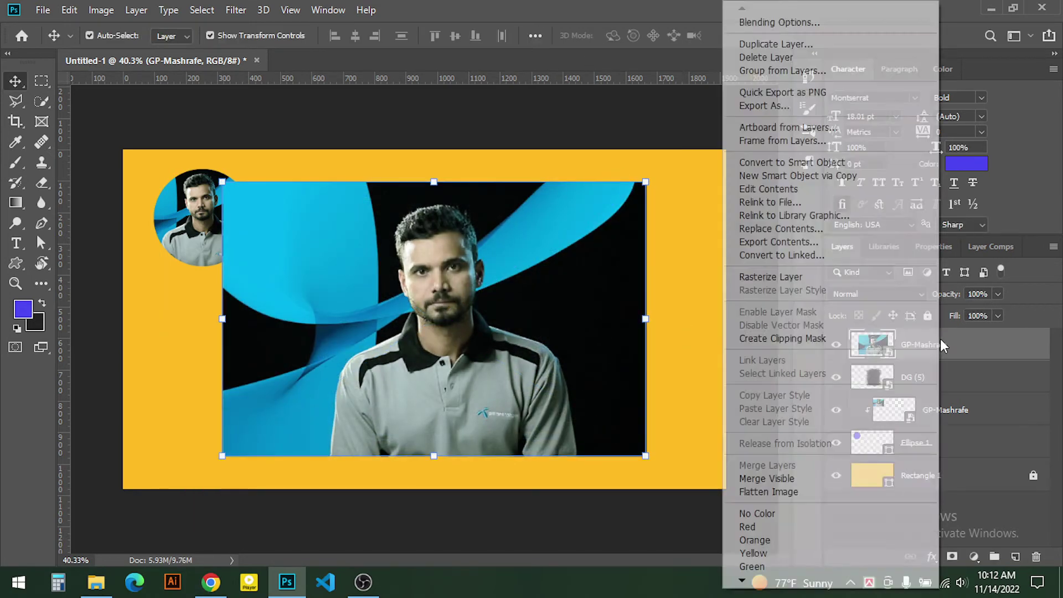
left_click(753, 340)
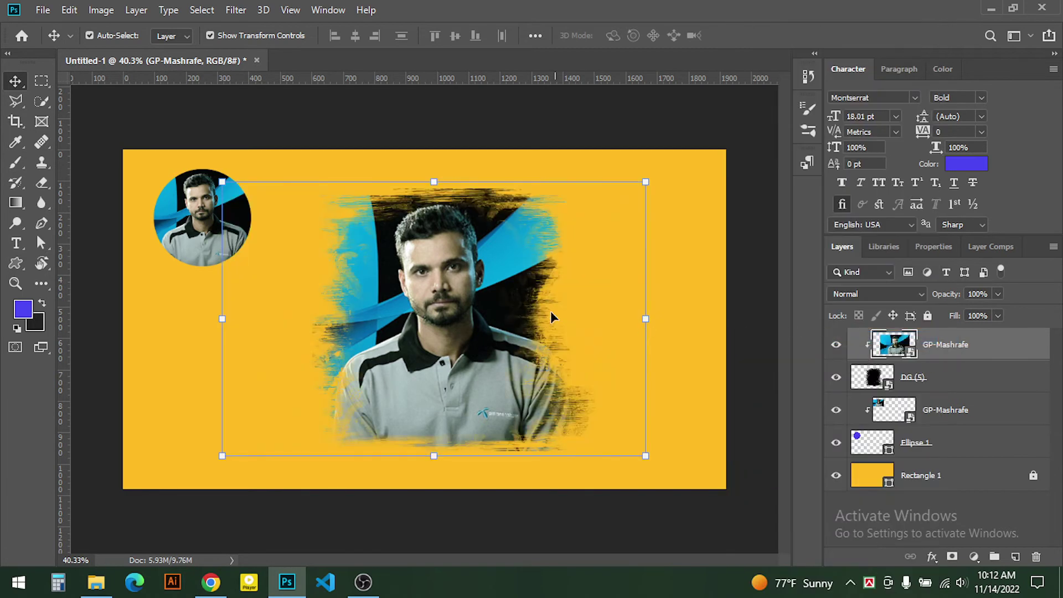
left_click(870, 381)
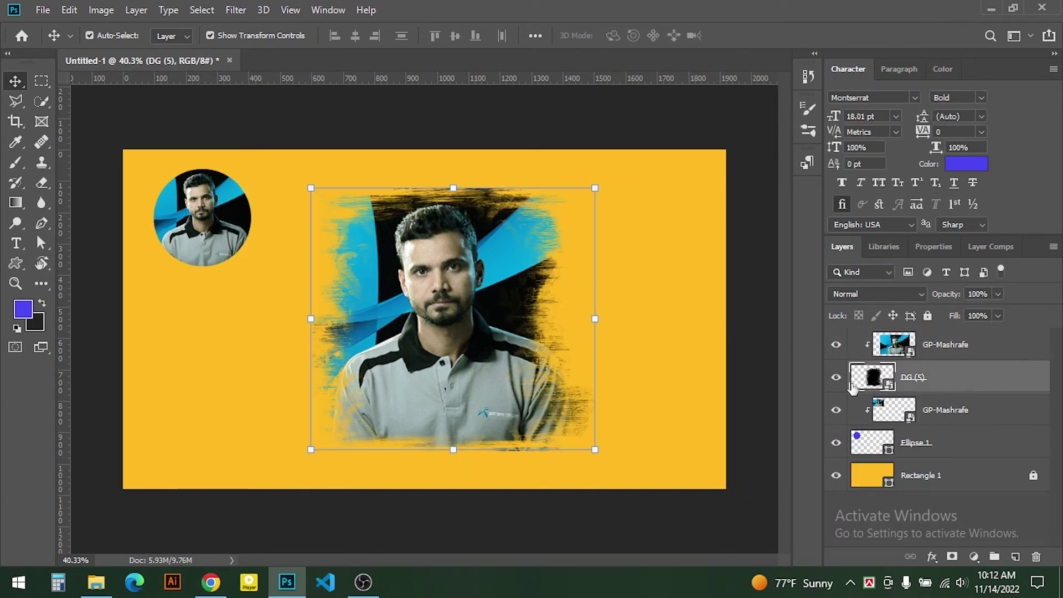
left_click(835, 379)
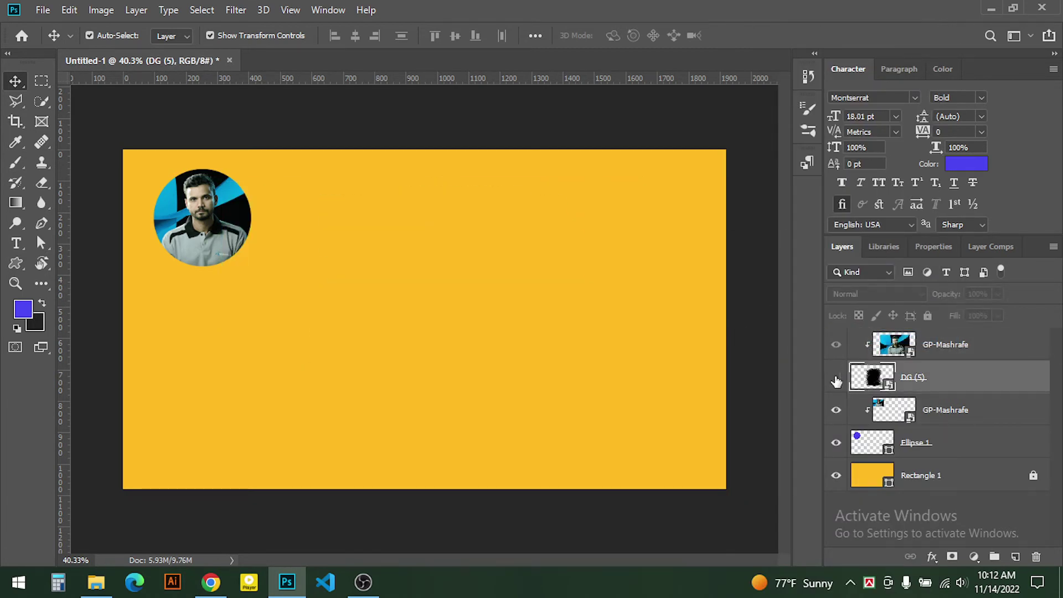
left_click(836, 378)
left_click_drag(443, 340, 414, 336)
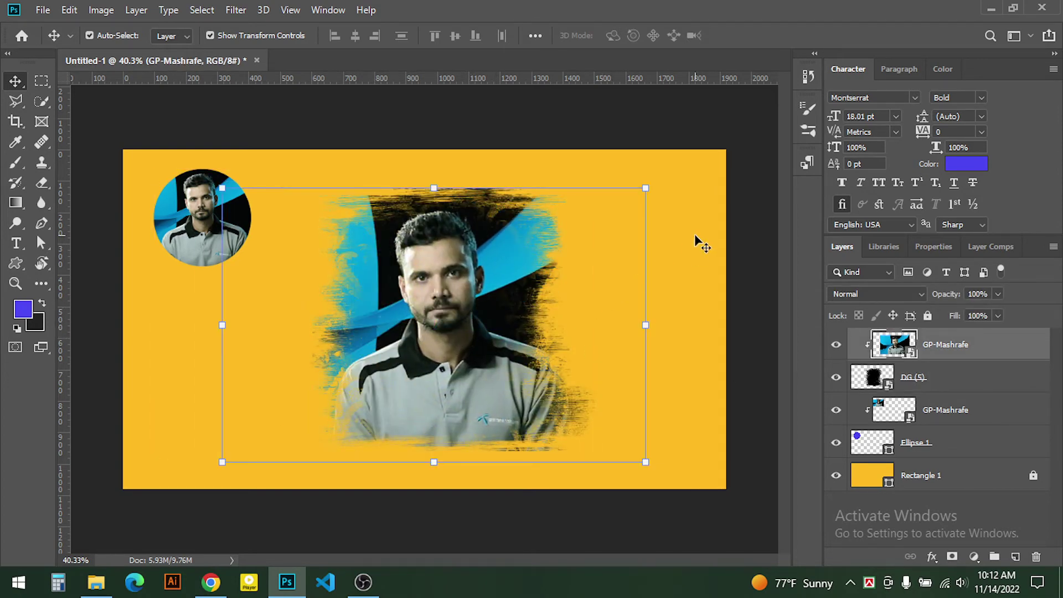
left_click_drag(662, 183, 458, 332)
key("Delete")
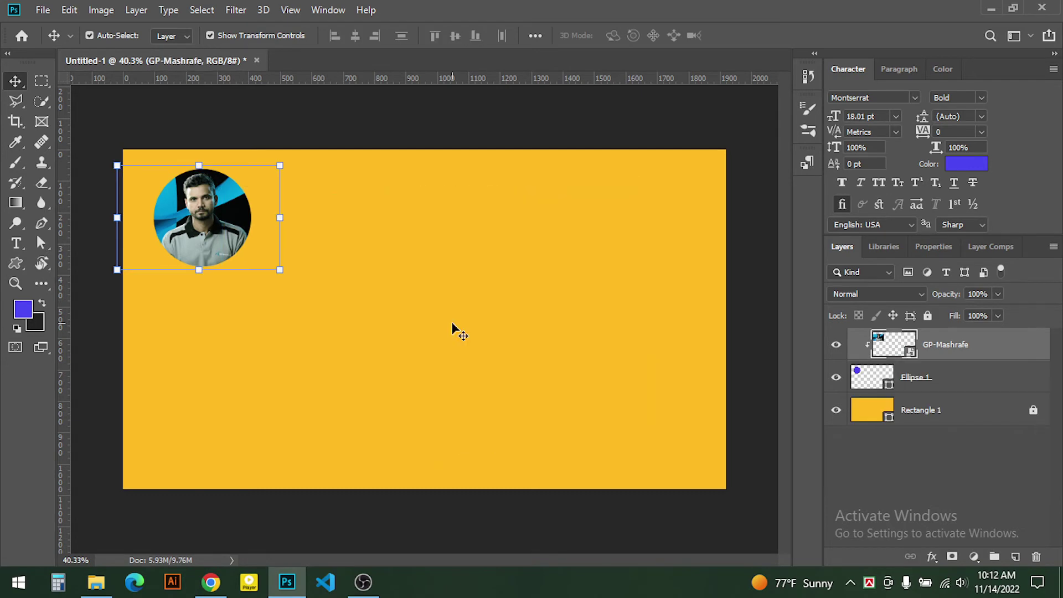
- Drag DG (17).png from the Shape folder onto Photoshop
left_click(96, 581)
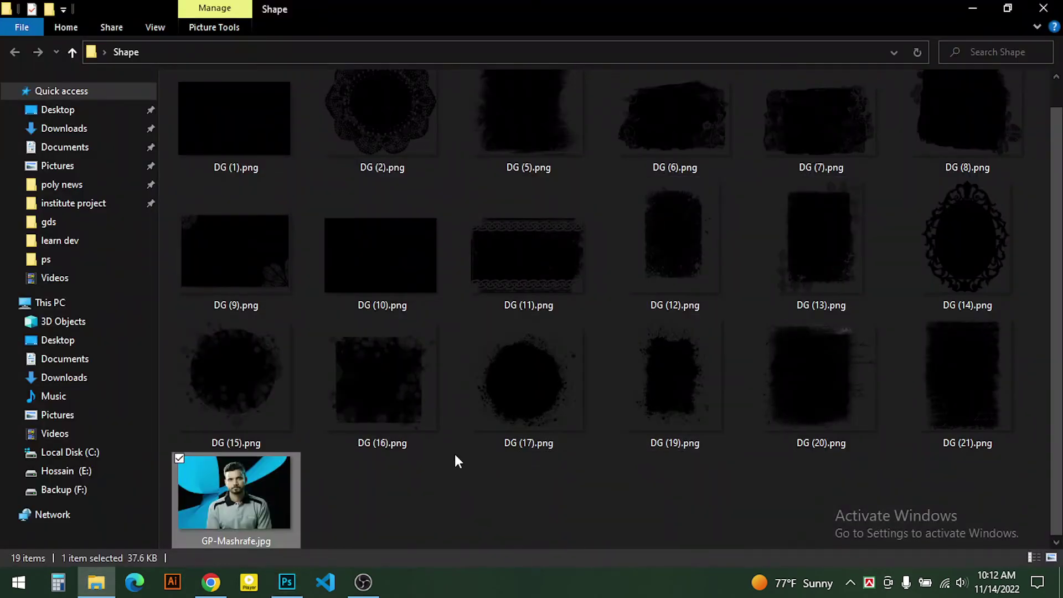
left_click(604, 480)
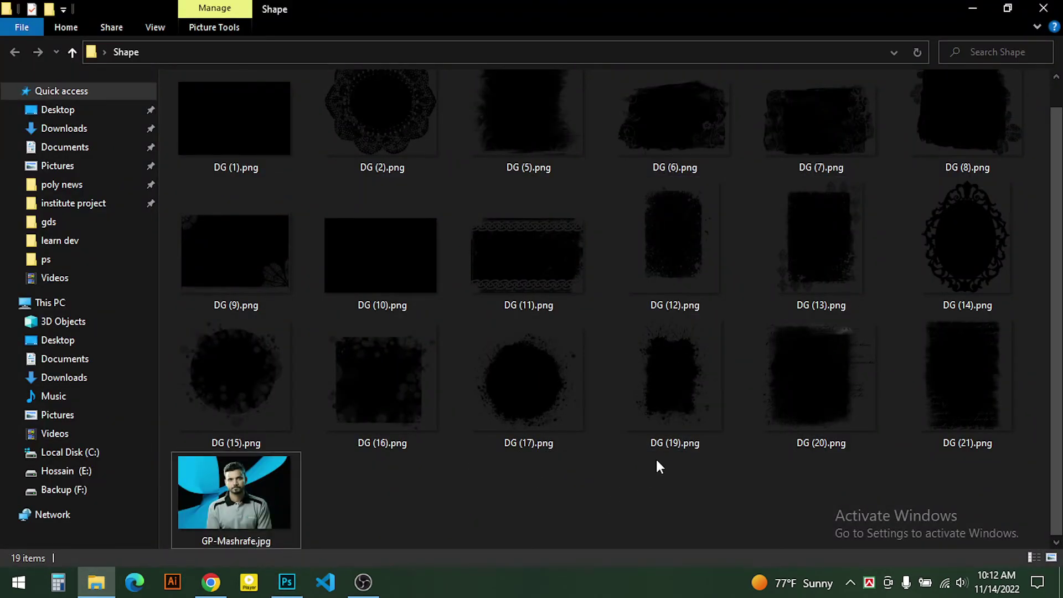
scroll(900, 287, "up", 1)
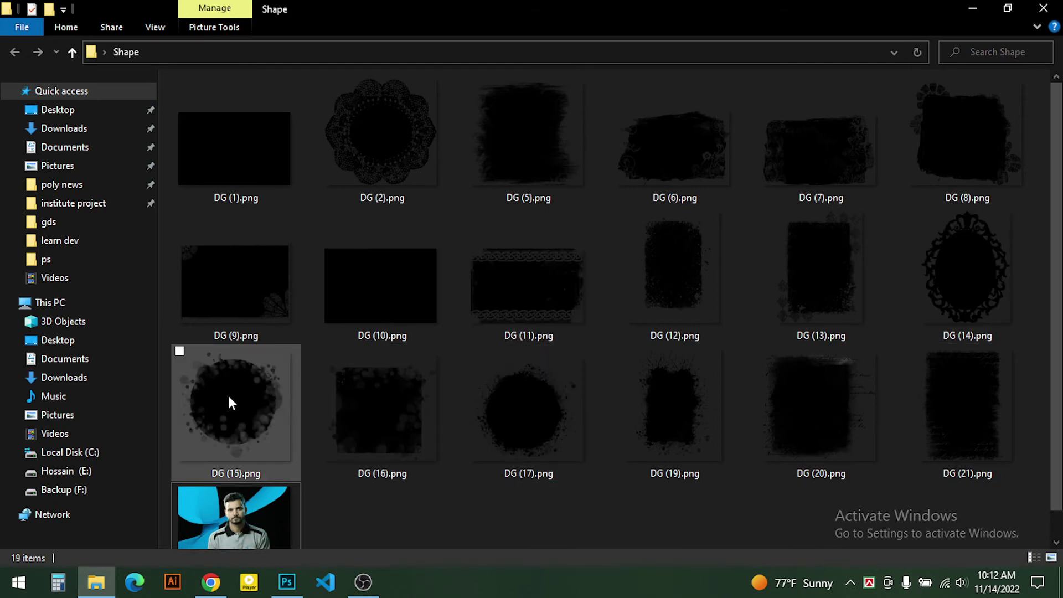
left_click_drag(532, 423, 287, 586)
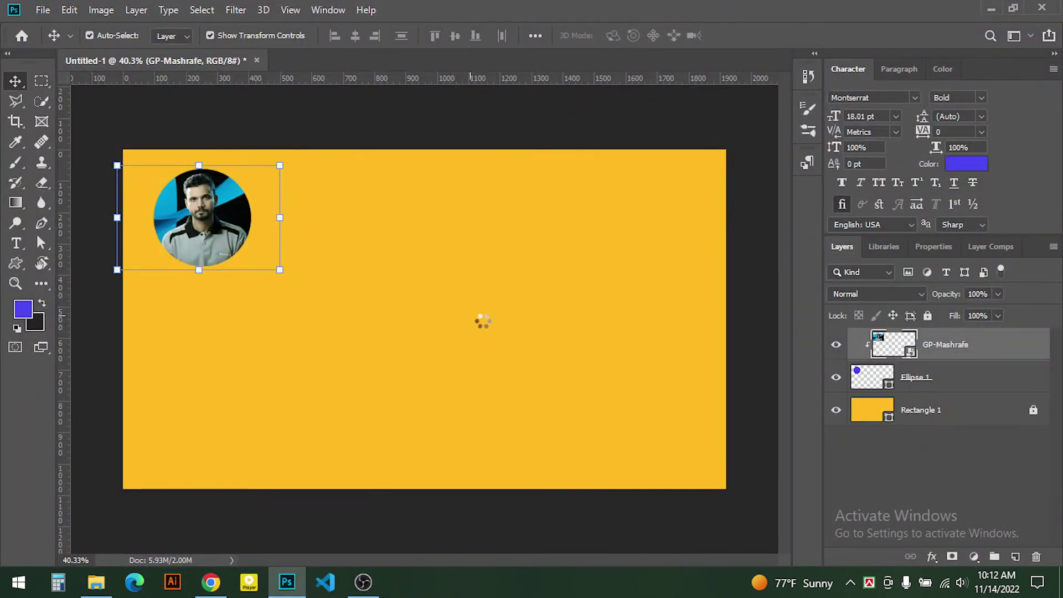
- Place the DG (17) splatter and the GP-Mashrafe photo onto the banner
left_click_drag(287, 585, 483, 326)
left_click(594, 35)
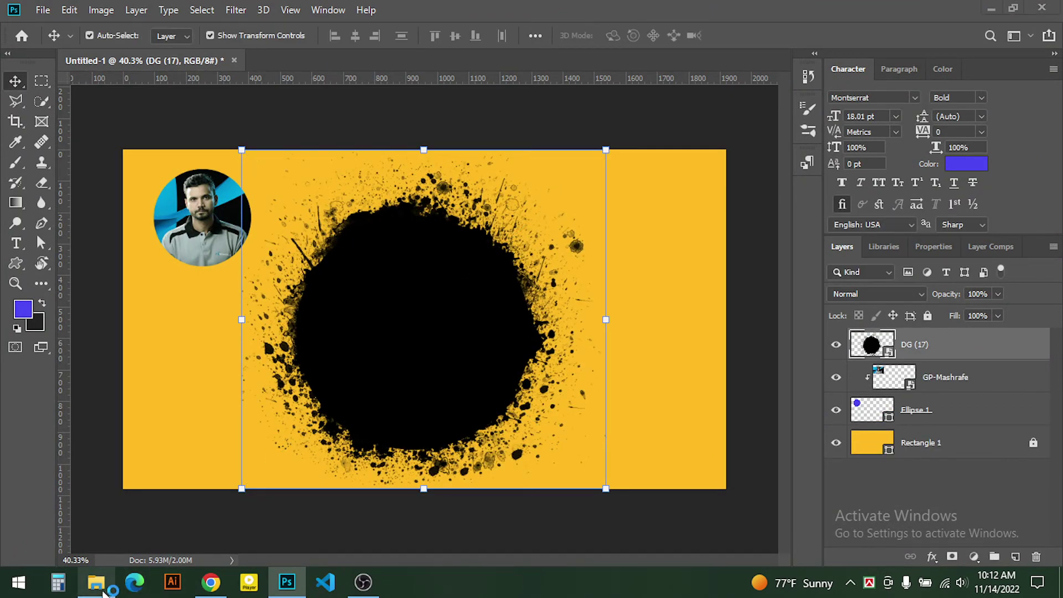
left_click(95, 582)
mouse_move(235, 517)
left_mouse_down()
mouse_move(264, 547)
mouse_move(410, 382)
left_mouse_up()
left_click(592, 36)
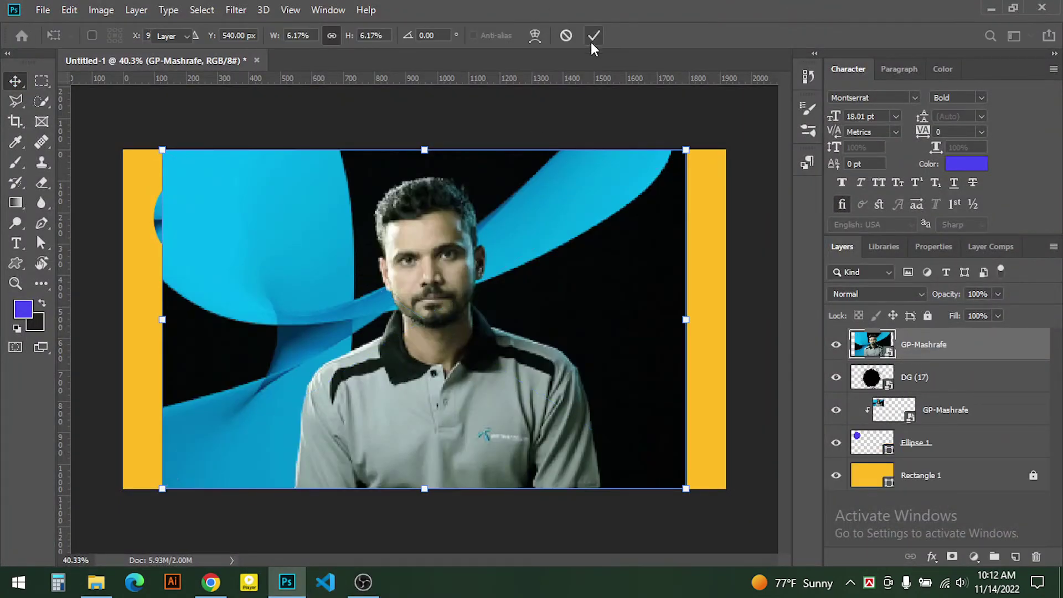
- Clip the photo into the DG (17) splatter, adjust it, then delete both layers
right_click(998, 346)
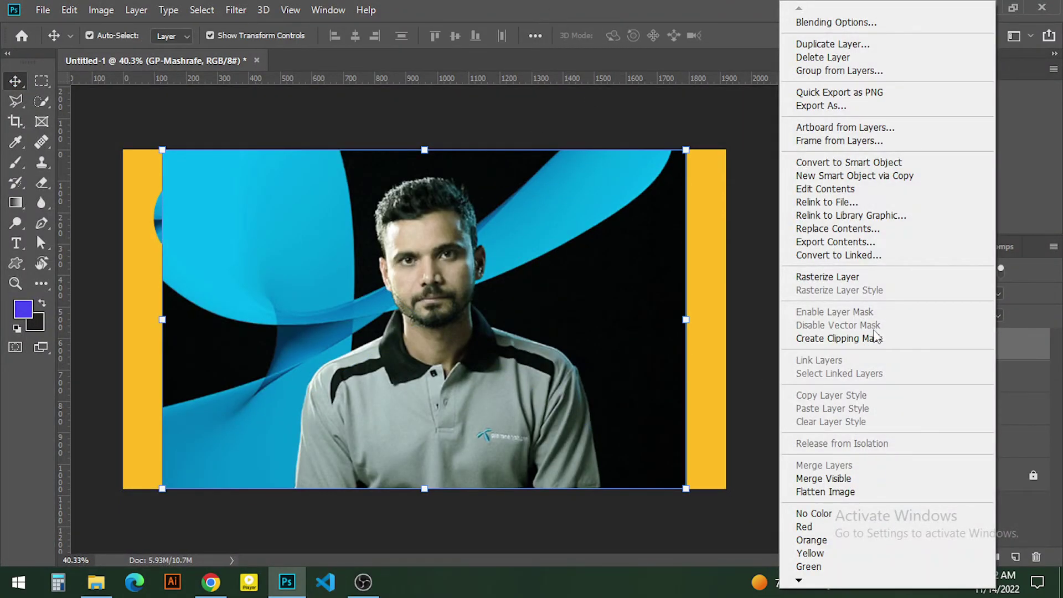
left_click(874, 338)
left_click_drag(377, 327, 415, 354)
key("ctrl+t")
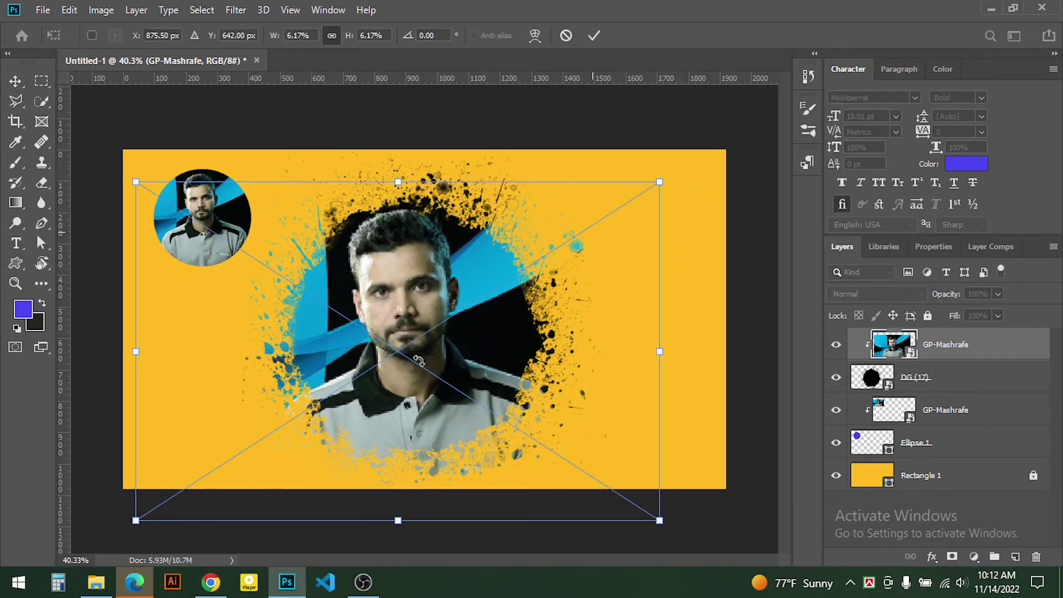
left_click(603, 37)
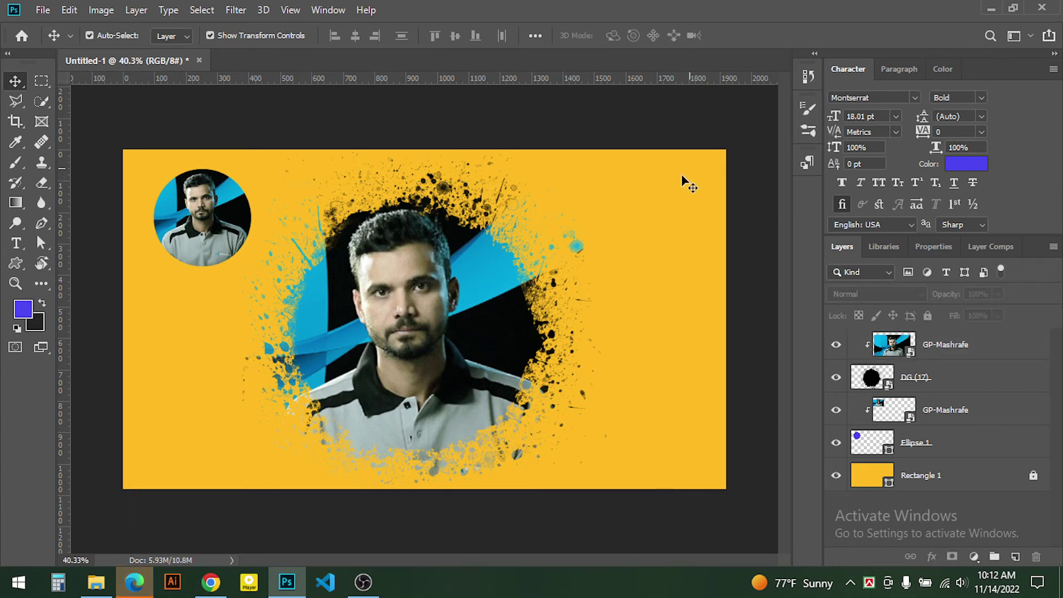
key("Delete")
key("Delete")
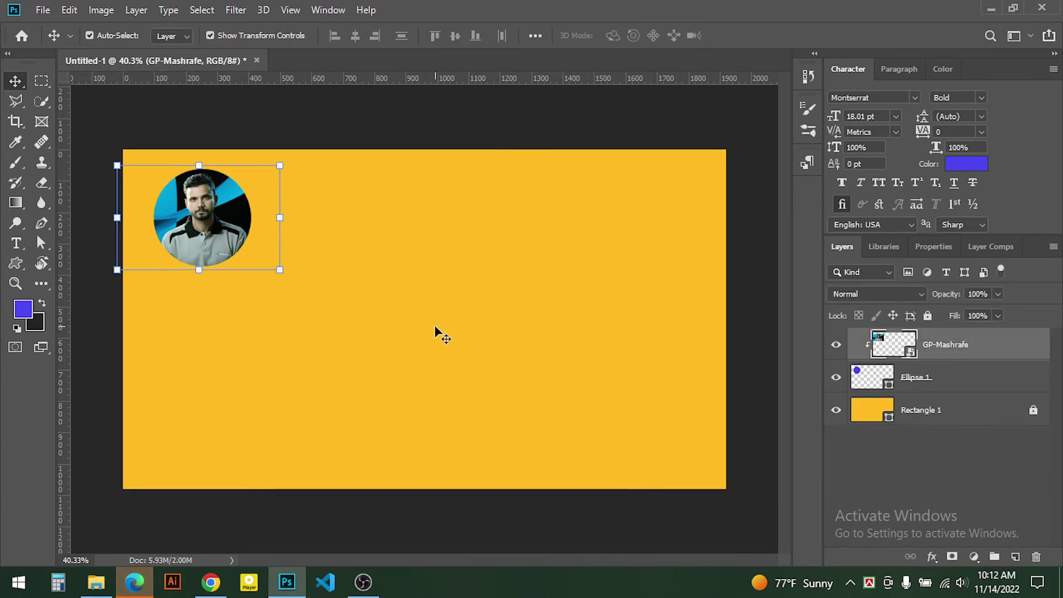
- Draw a 437 px square with 259/262 px top-left and bottom-right radii, moved 68 px down
left_click(438, 334)
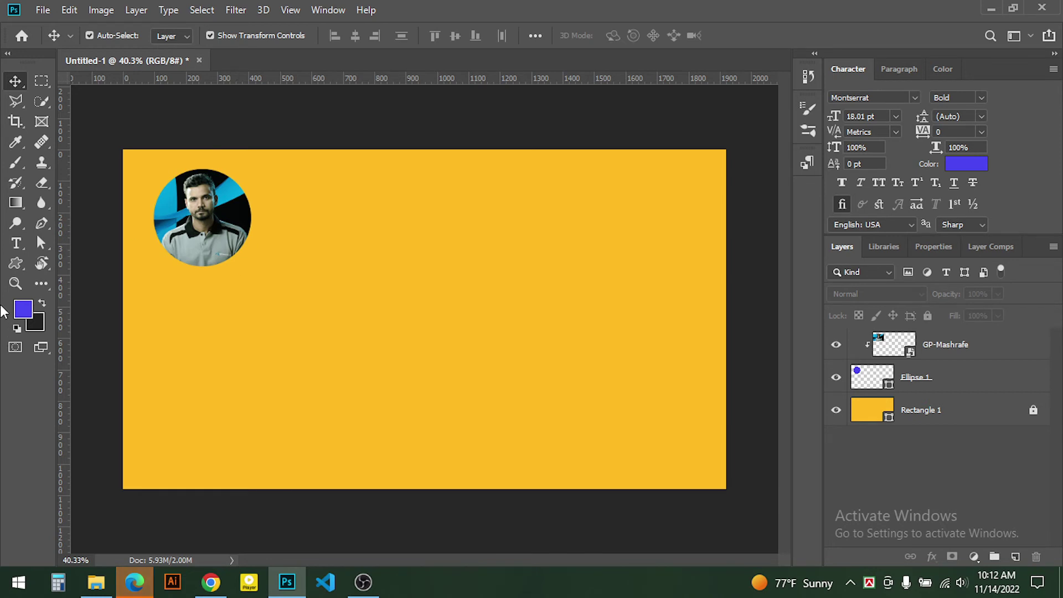
left_click(16, 263)
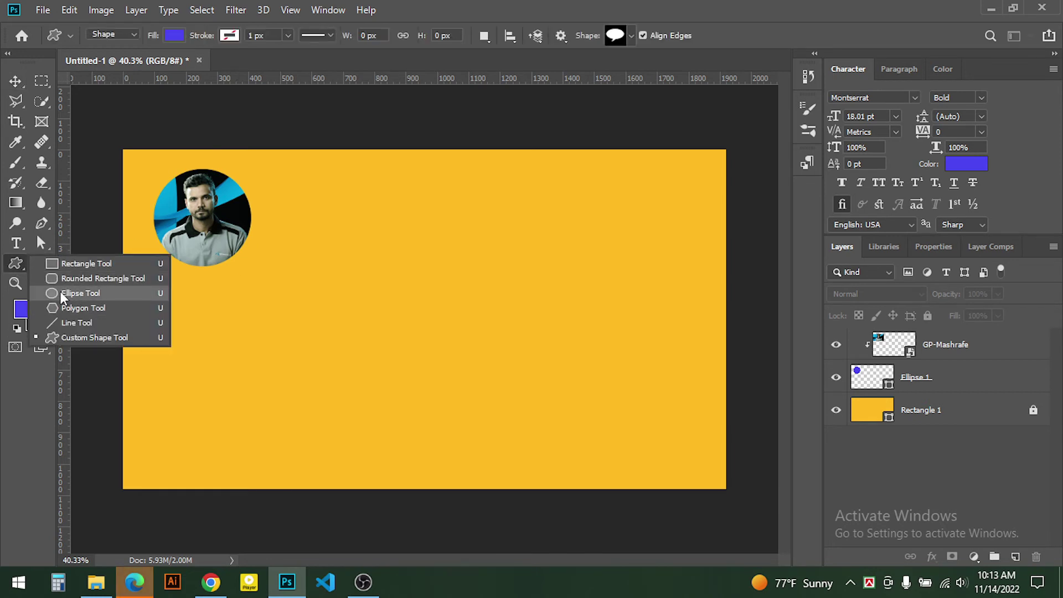
left_click(59, 264)
left_click_drag(382, 245, 451, 314)
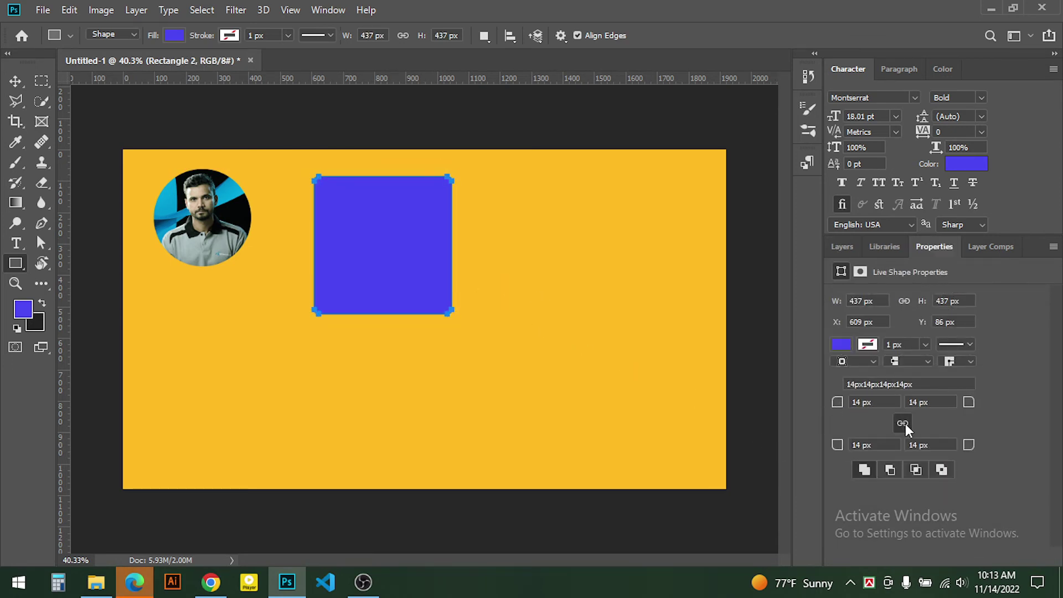
key("Return")
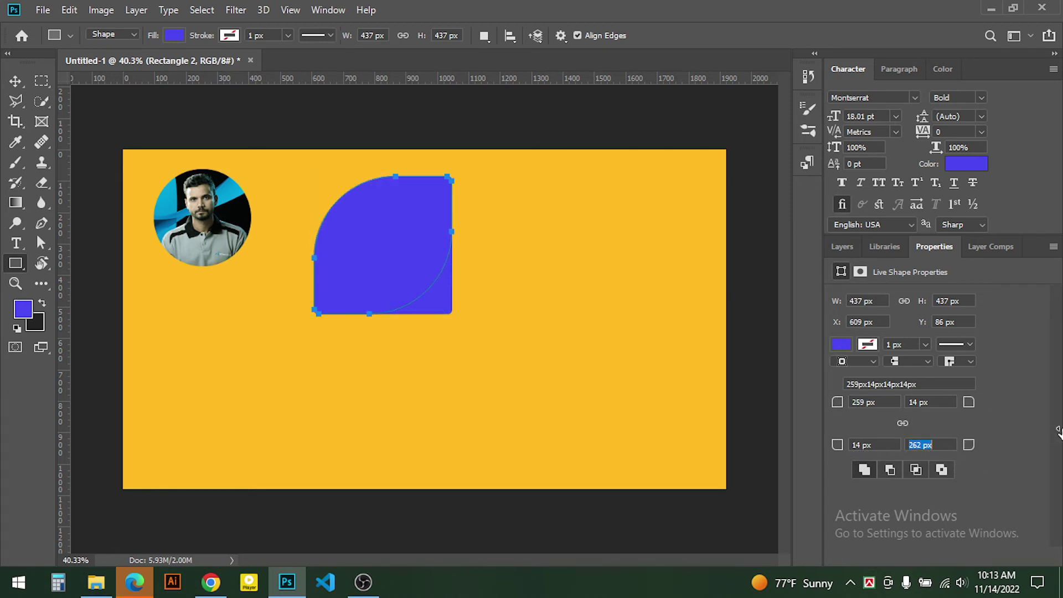
key("Return")
key("v")
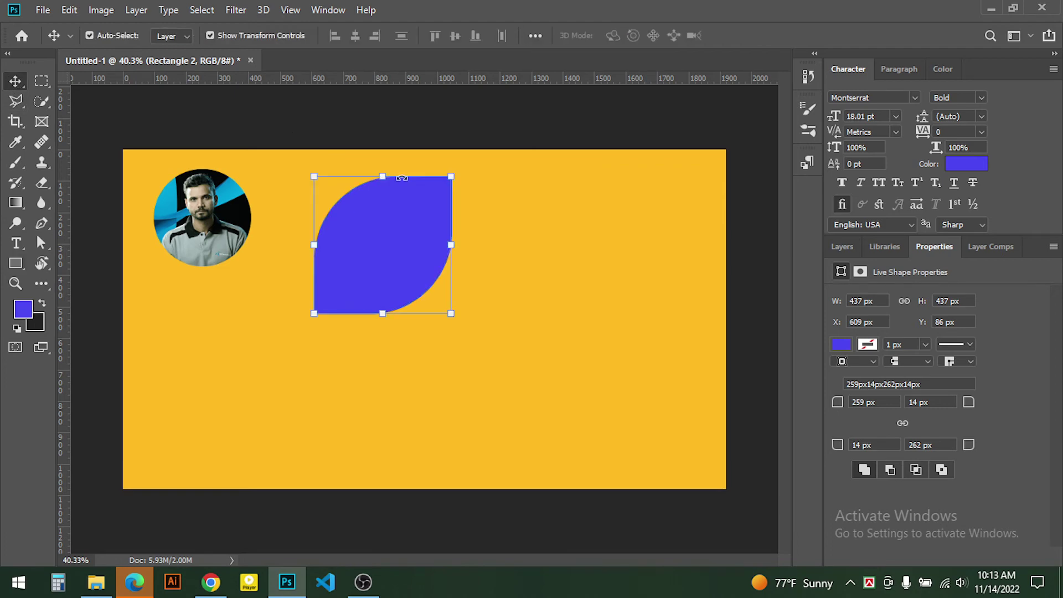
mouse_move(407, 266)
left_mouse_down()
mouse_move(407, 288)
mouse_move(436, 308)
left_mouse_up()
- Place the GP-Mashrafe photo and clip it into the leaf shape
left_click(95, 581)
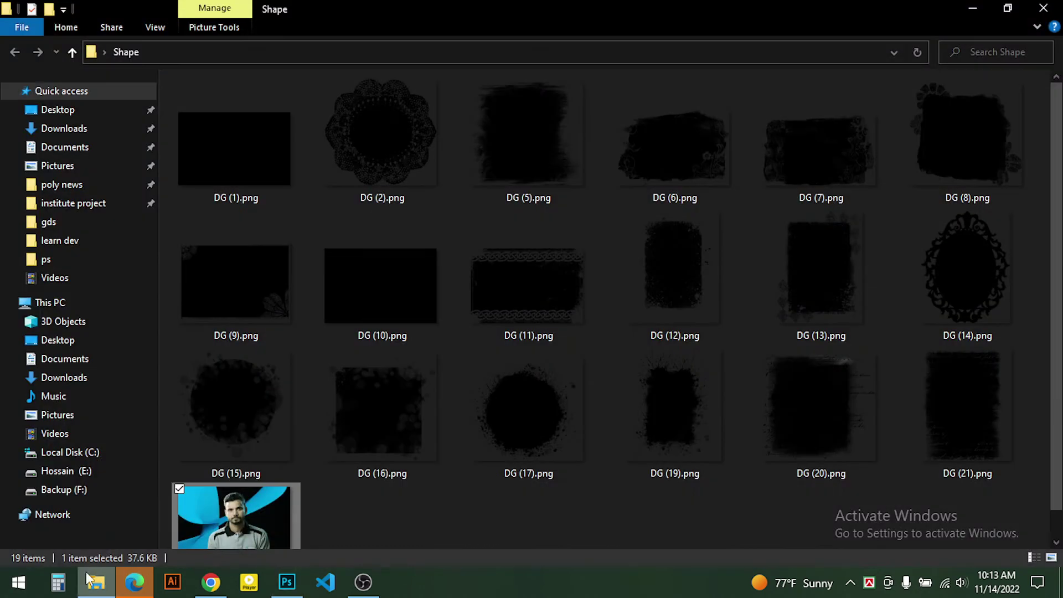
scroll(332, 474, "down", 1)
mouse_move(238, 493)
left_mouse_down()
mouse_move(286, 582)
mouse_move(390, 302)
left_mouse_up()
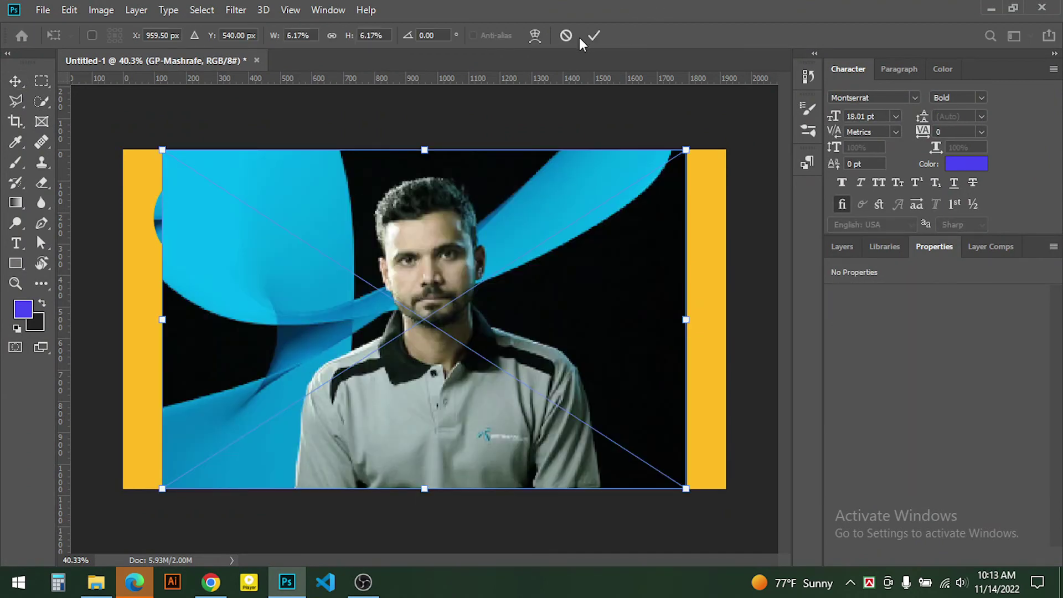
left_click(594, 37)
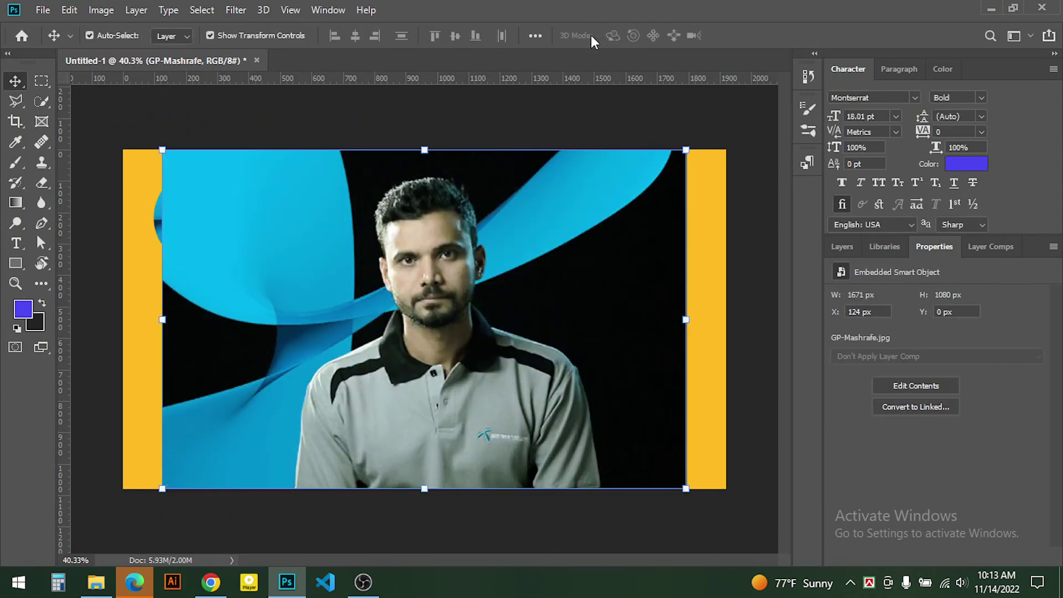
left_click(842, 247)
right_click(975, 355)
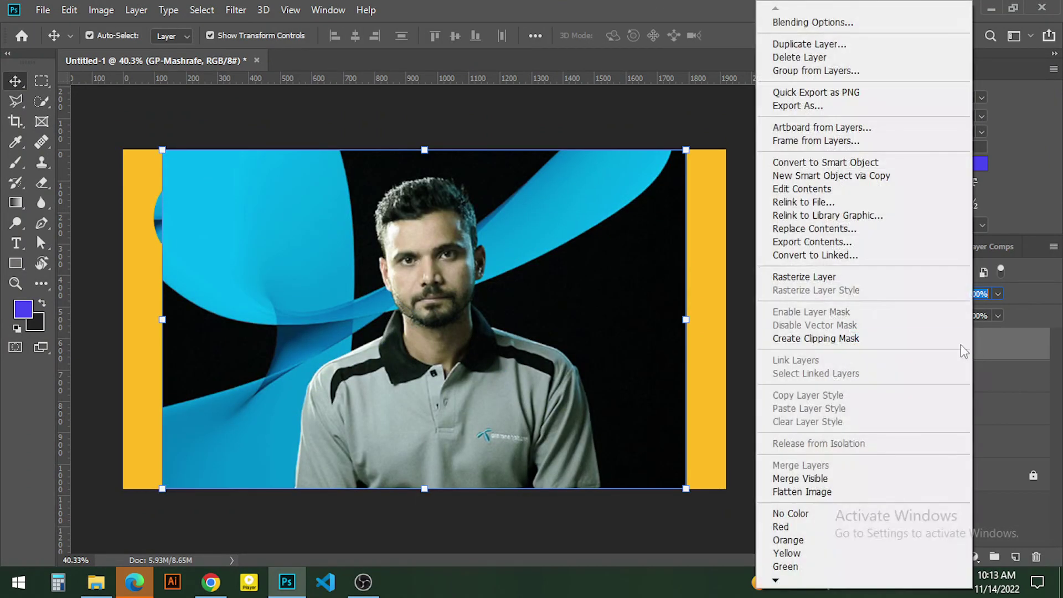
left_click(966, 337)
- Resize the portrait in the leaf, then delete all portrait and shape layers
left_click_drag(407, 286, 452, 324)
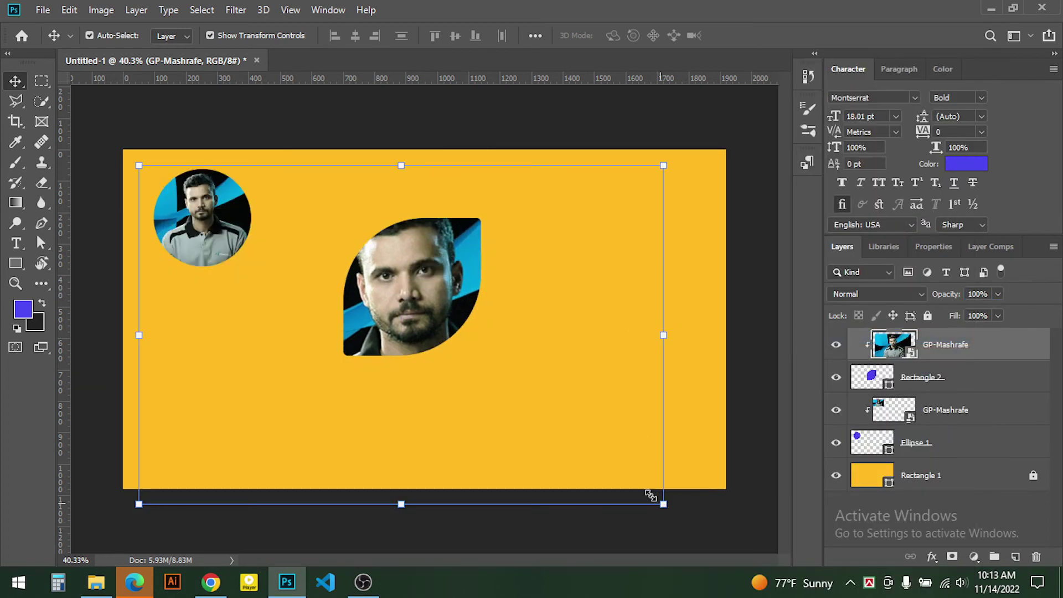
mouse_move(663, 504)
left_mouse_down()
mouse_move(532, 418)
mouse_move(541, 415)
left_mouse_up()
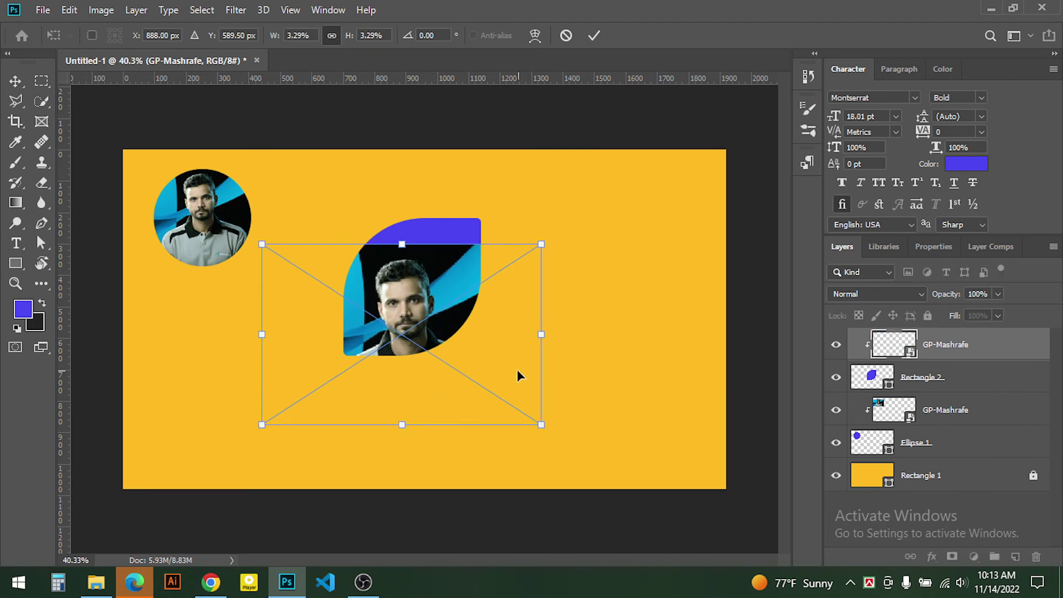
mouse_move(518, 373)
left_mouse_down()
mouse_move(525, 343)
mouse_move(524, 352)
left_mouse_up()
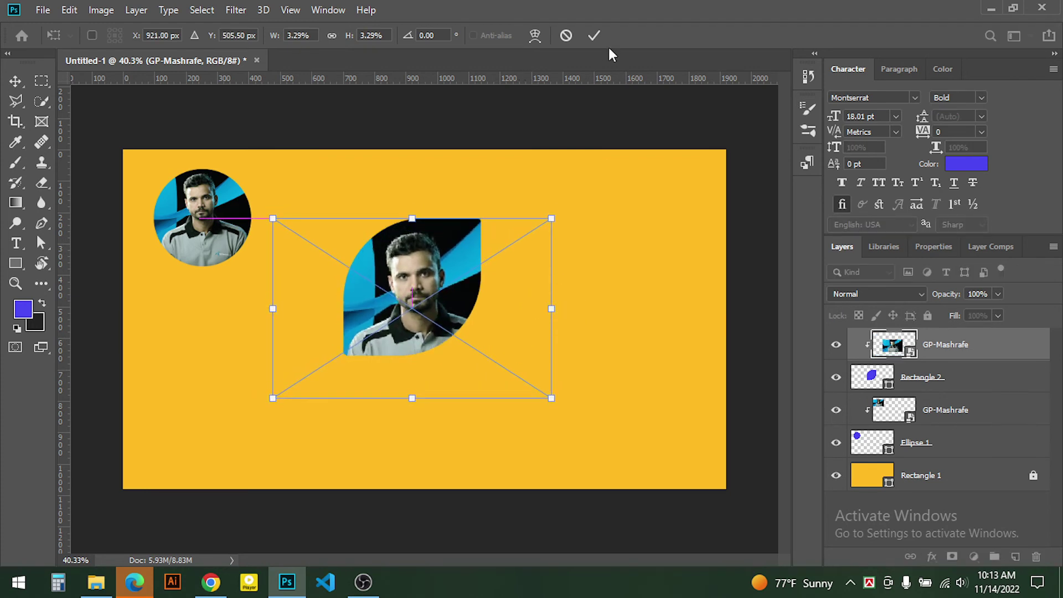
left_click(594, 36)
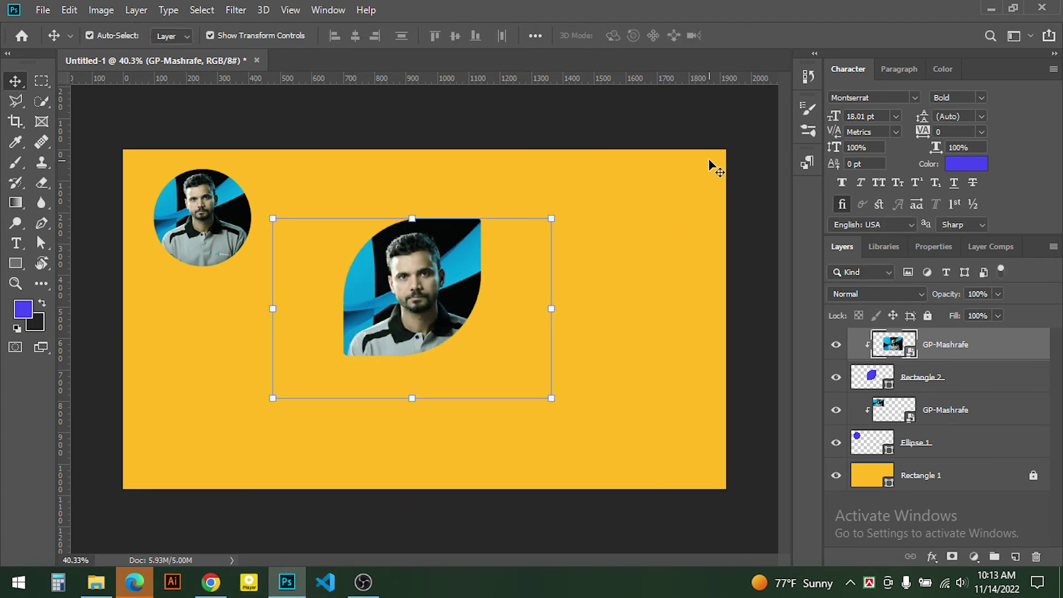
left_click_drag(612, 221, 166, 360)
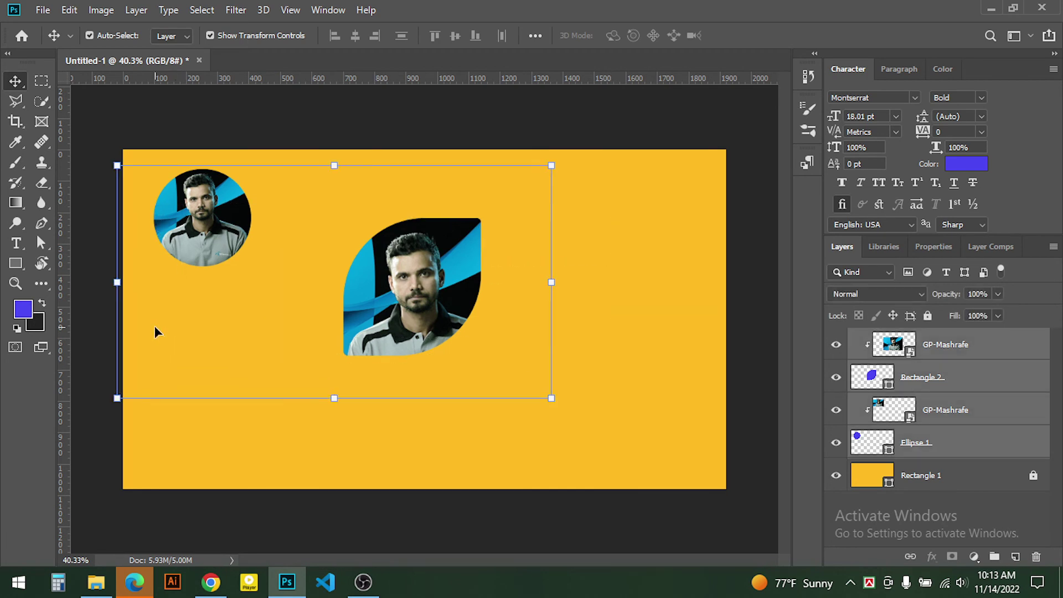
key("Delete")
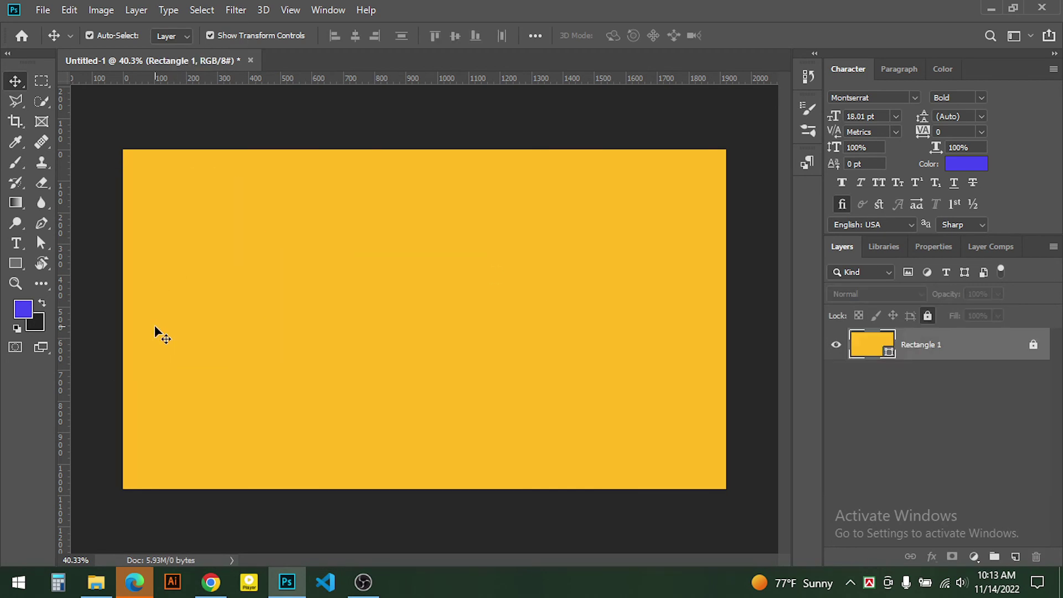
- Open the Shape folder inside Tasfi Graphics in Google Drive
left_click(212, 587)
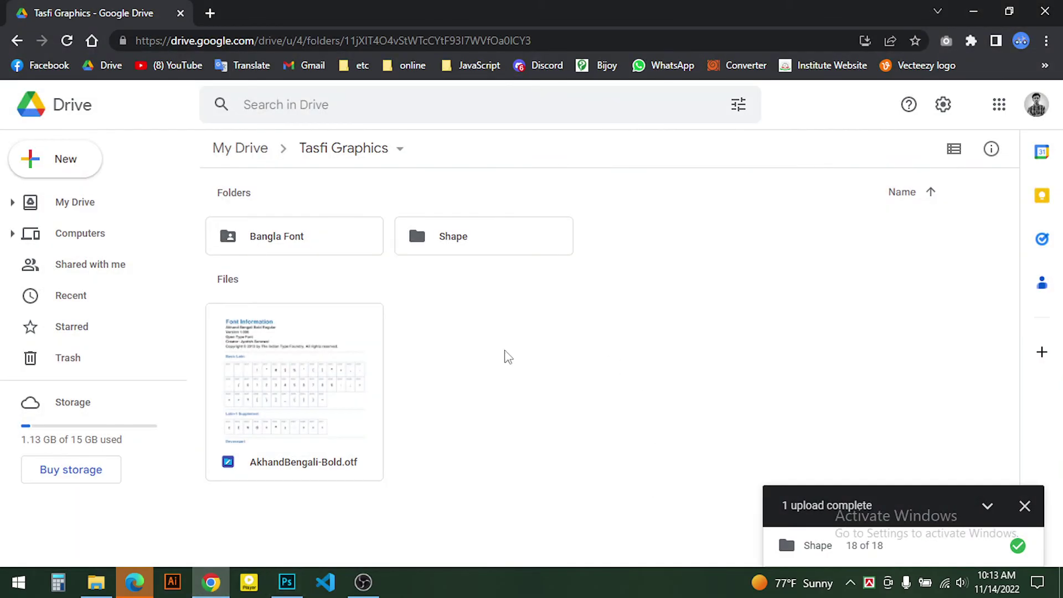
double_click(441, 242)
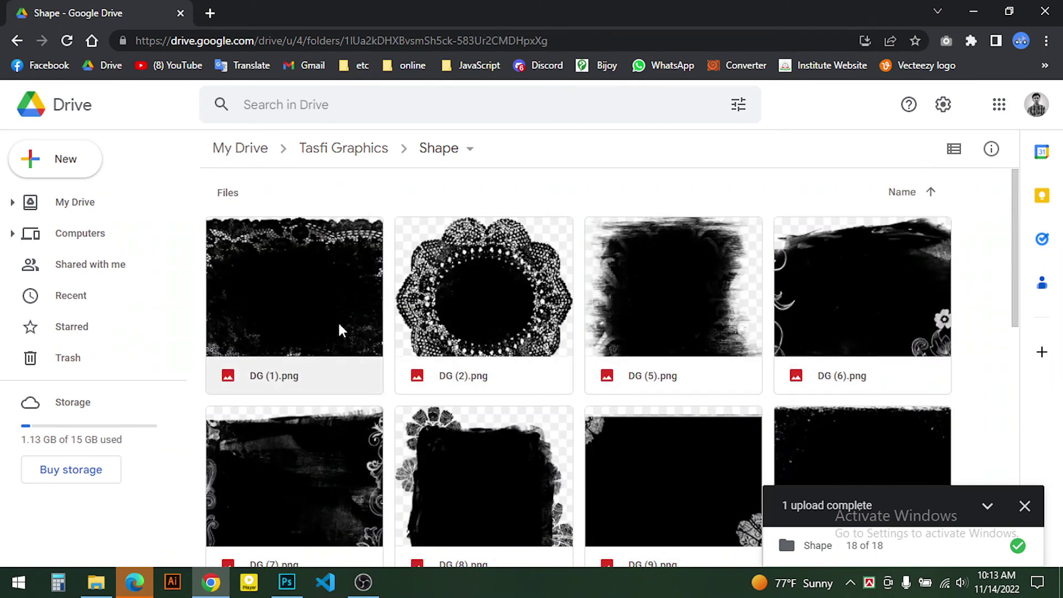
scroll(381, 348, "down", 5)
scroll(452, 289, "down", 5)
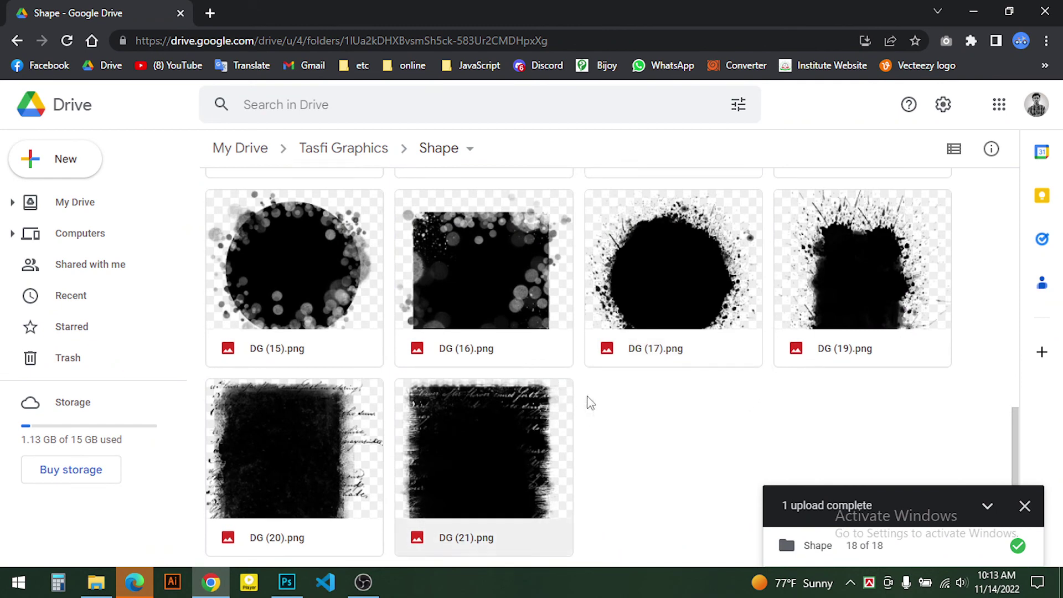
scroll(553, 360, "up", 10)
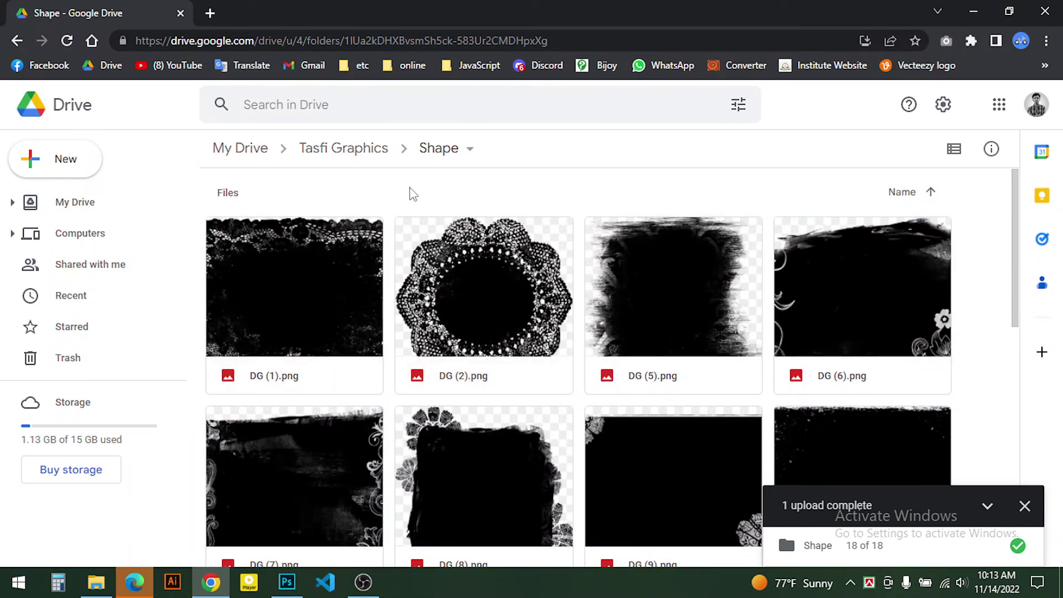
- Select all the DG shape files and view the More actions menu
mouse_move(224, 212)
left_mouse_down()
mouse_move(395, 238)
mouse_move(372, 200)
left_mouse_up()
key("ctrl+a")
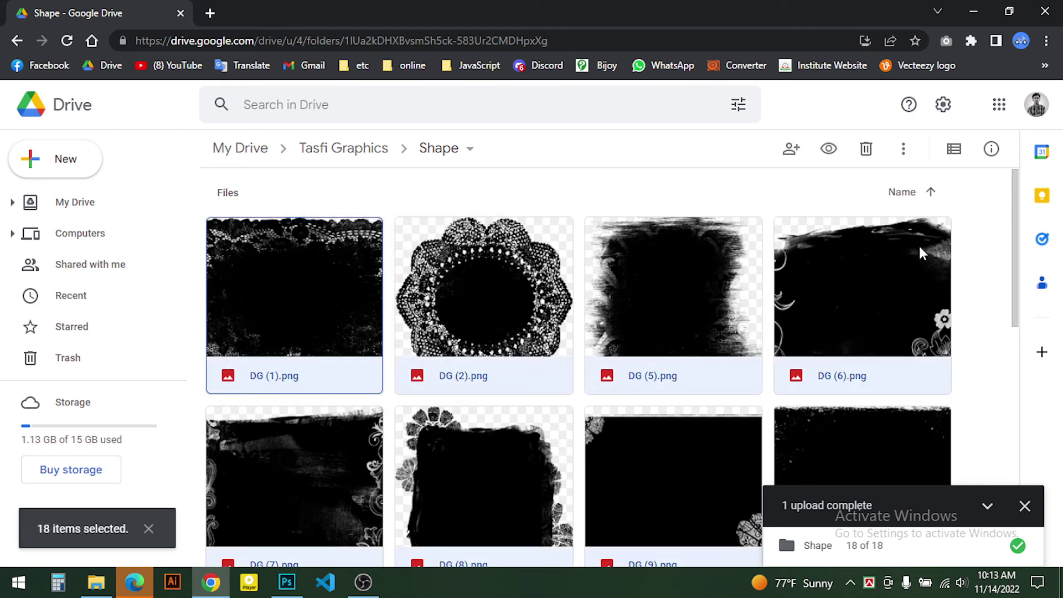
left_click(906, 155)
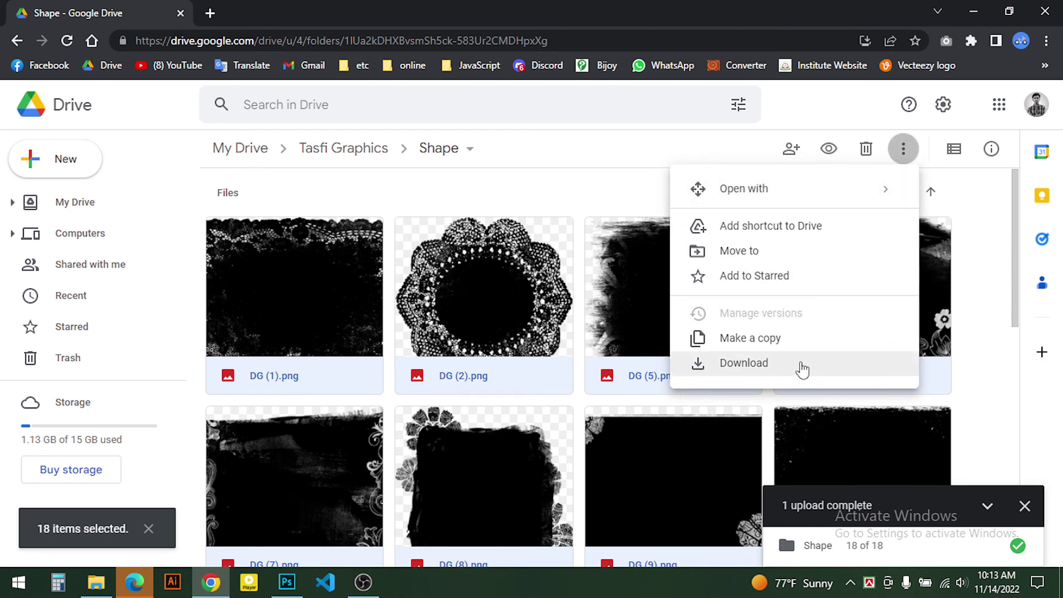
left_click(537, 194)
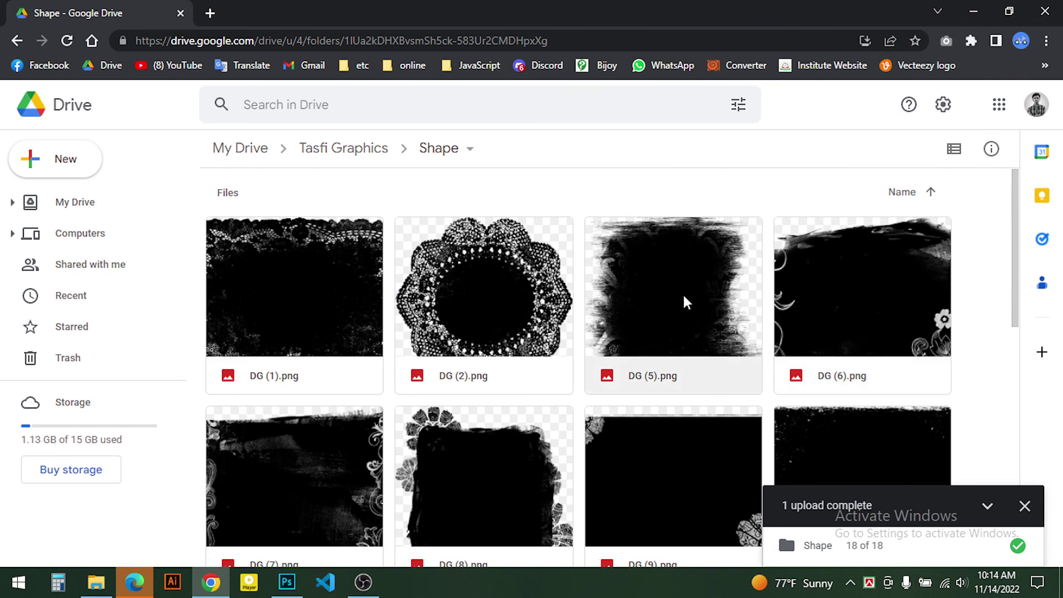
- Download DG (5).png from the Google Drive Shape folder
right_click(654, 265)
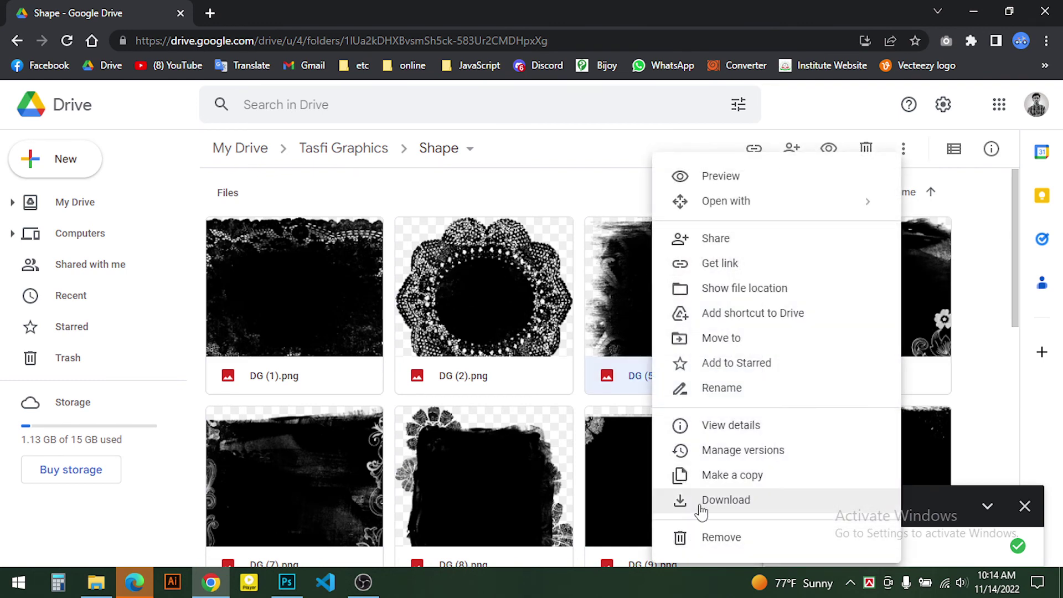
left_click(699, 501)
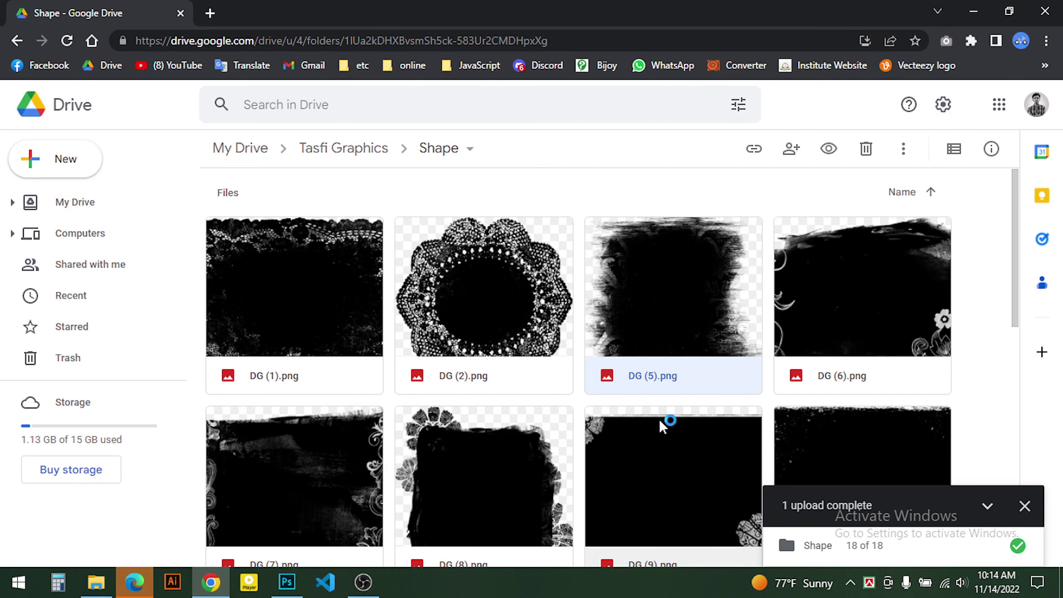
scroll(664, 423, "down", 5)
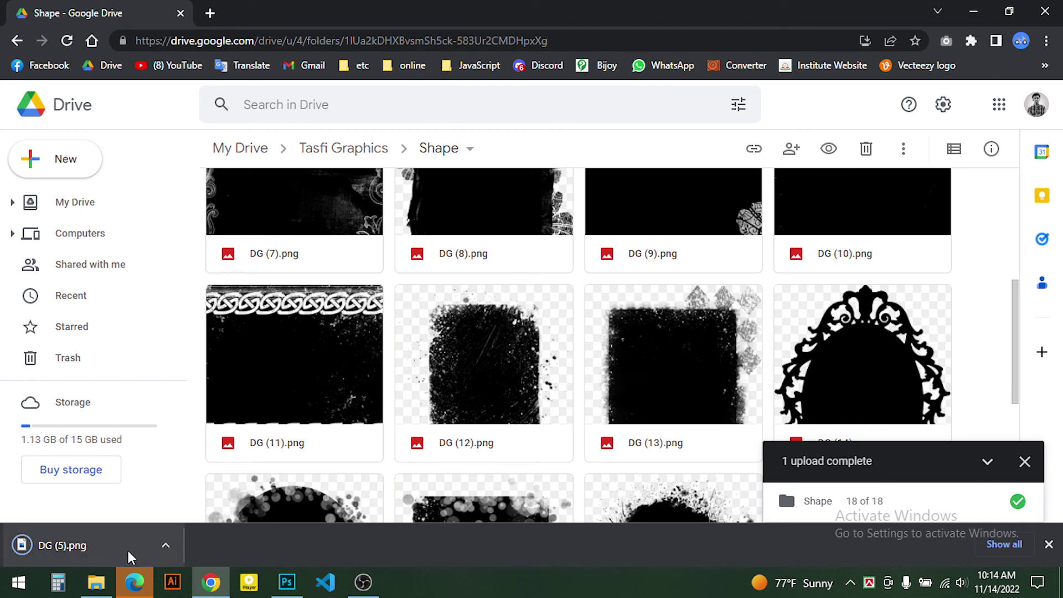
scroll(664, 388, "up", 7)
left_click(654, 368)
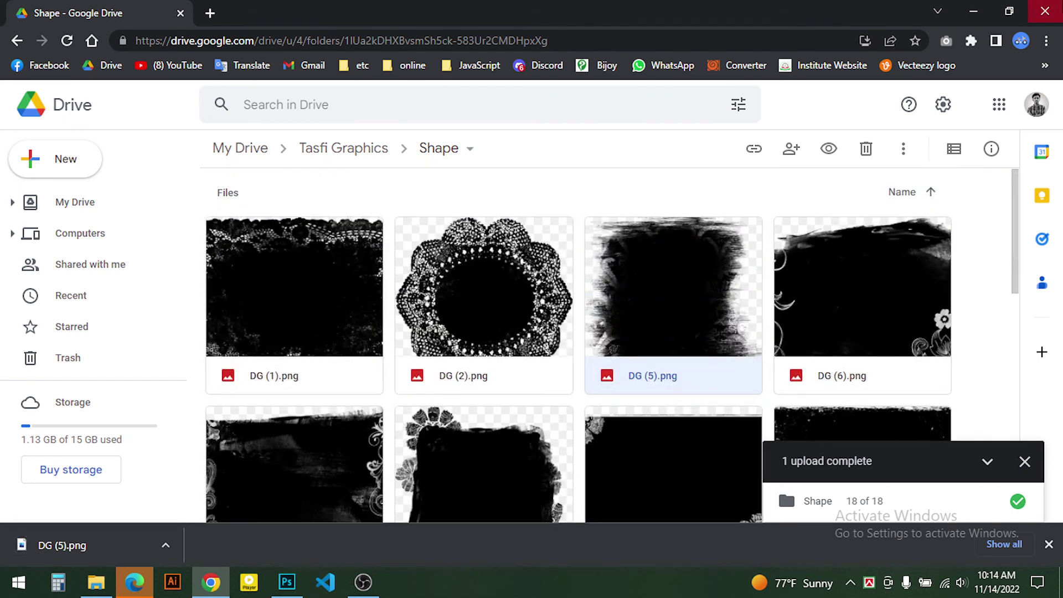